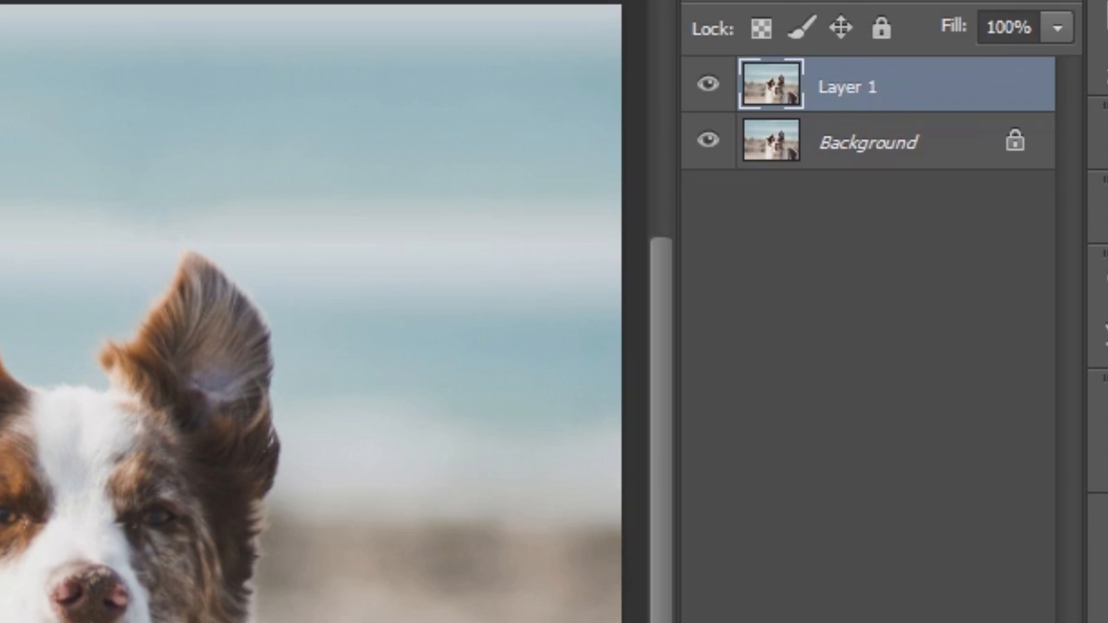
Duplicate Layer 1, hide the duplicate, and make Layer 1 the active layer
key(ctrl+j)
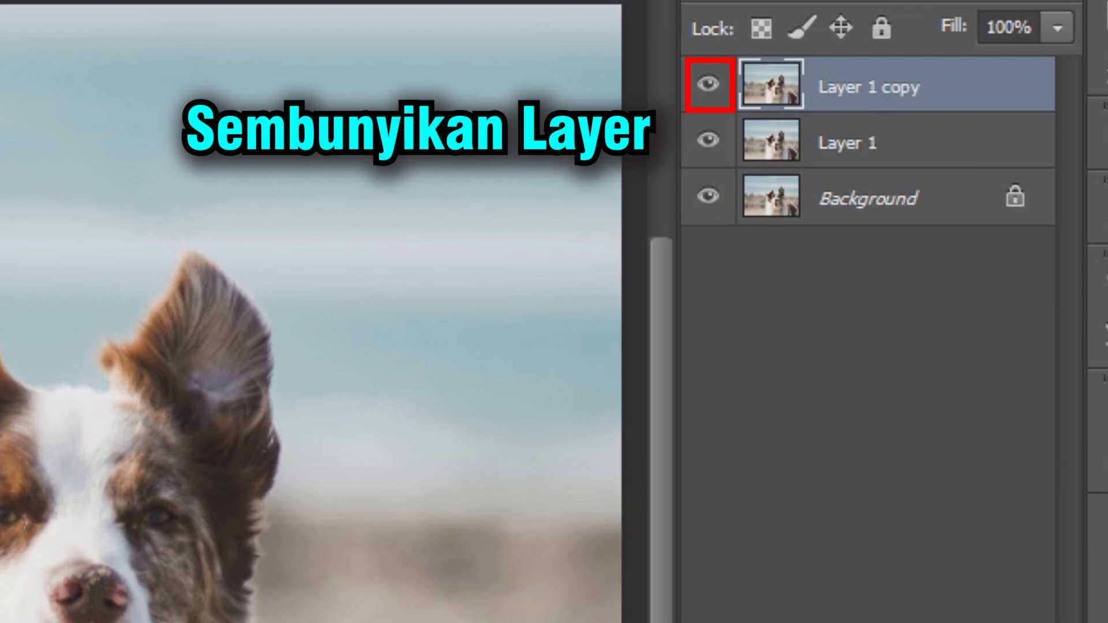
click(708, 84)
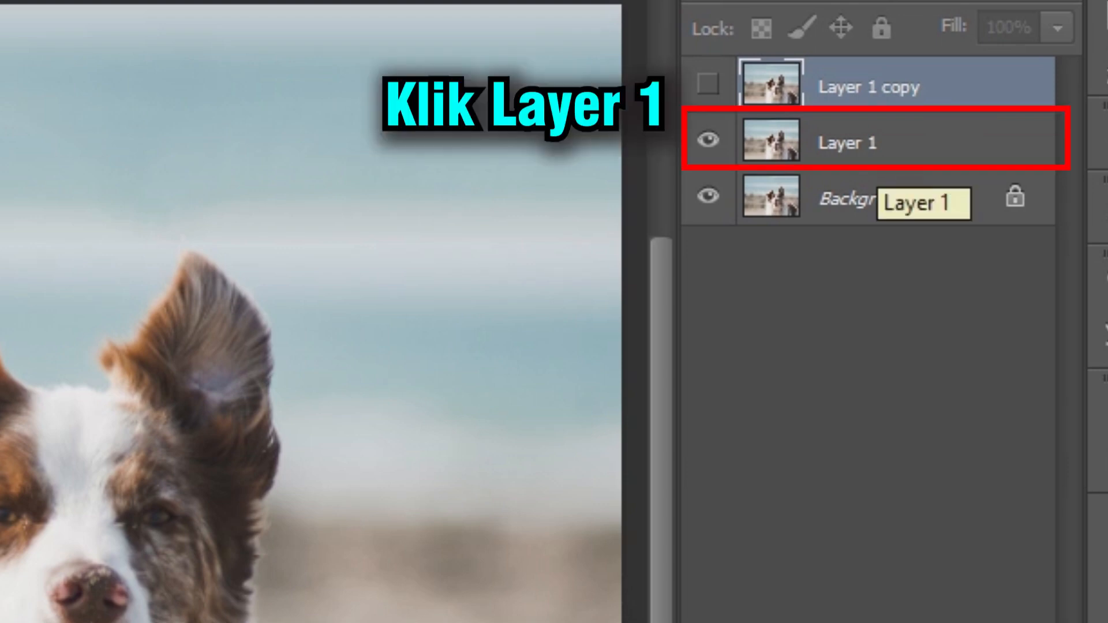
click(872, 156)
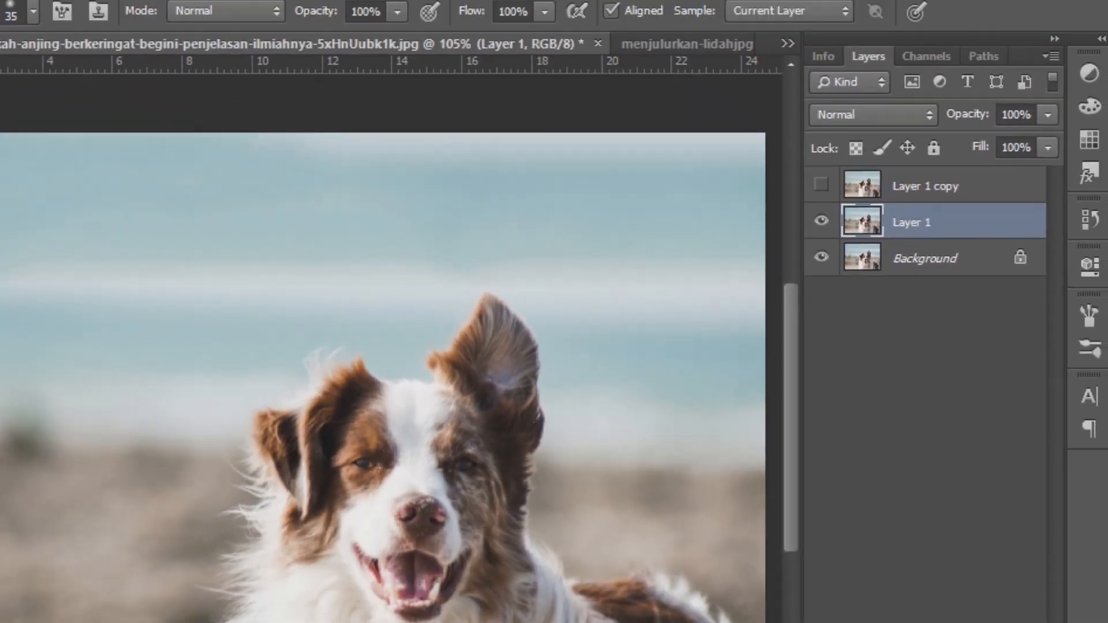
Activate the Clone Stamp tool and display the Clone Source settings with horizontal flip enabled, placed clear of the dog
right_click(21, 329)
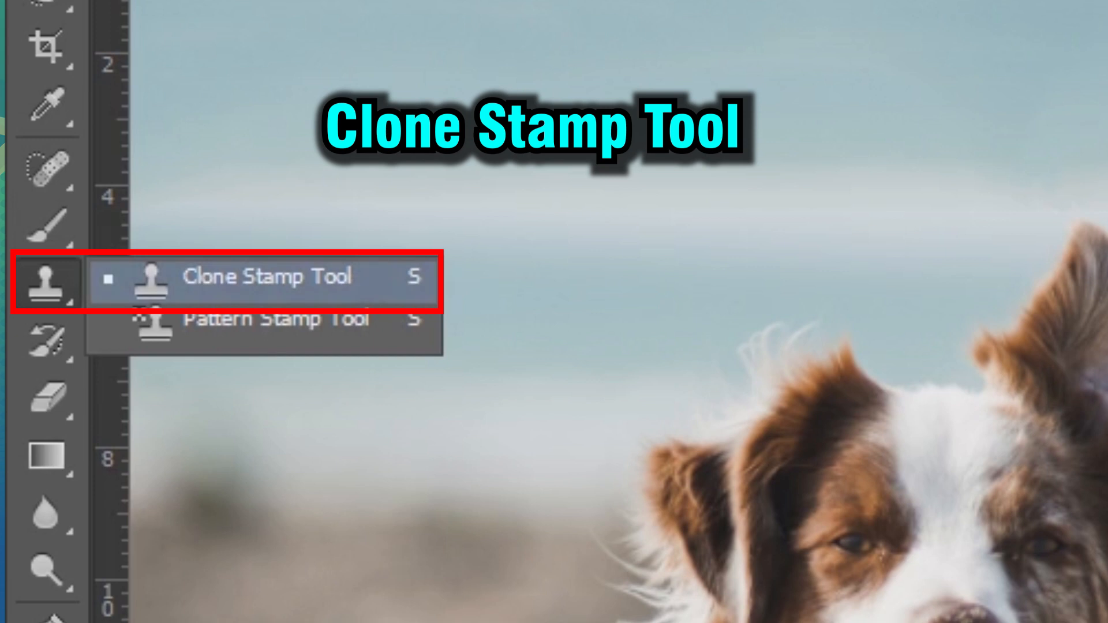
click(300, 278)
scroll(1011, 301, up, 1)
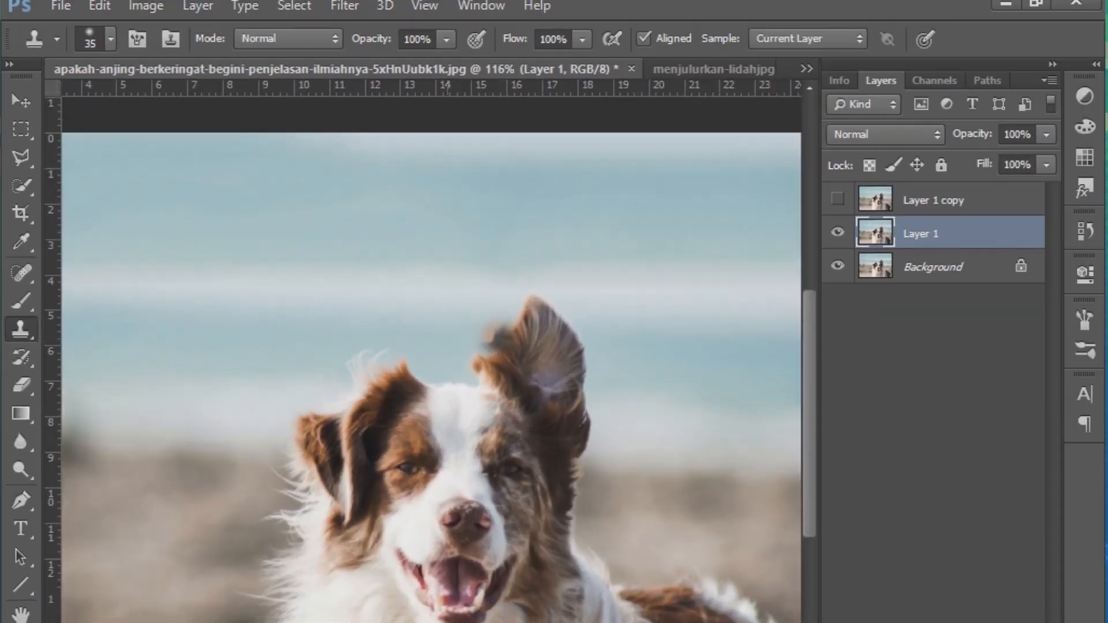
scroll(494, 337, up, 4)
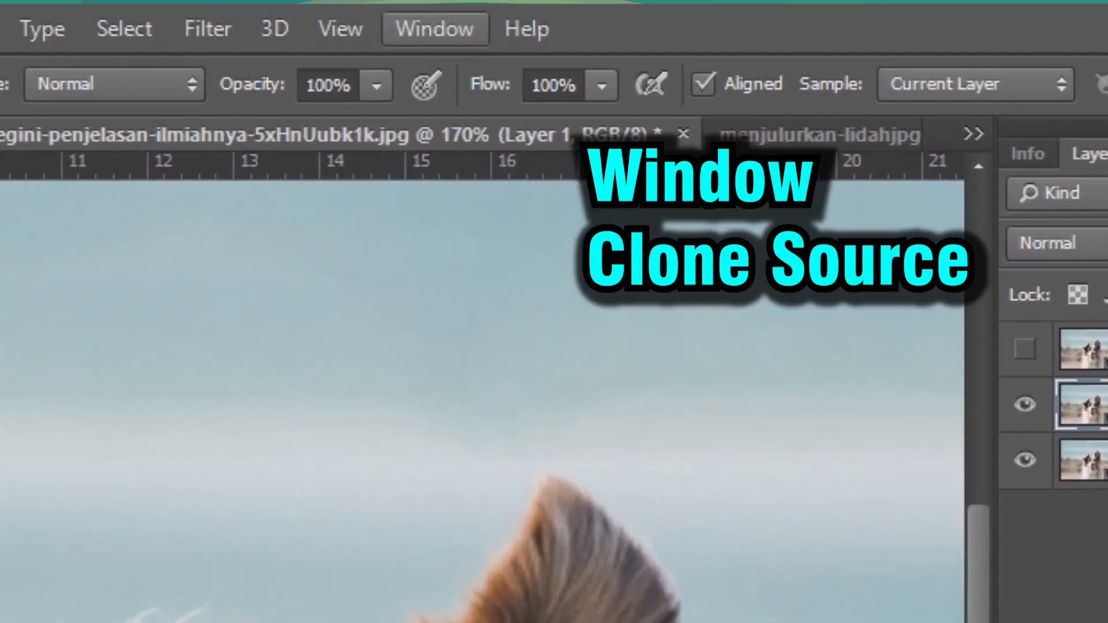
click(482, 5)
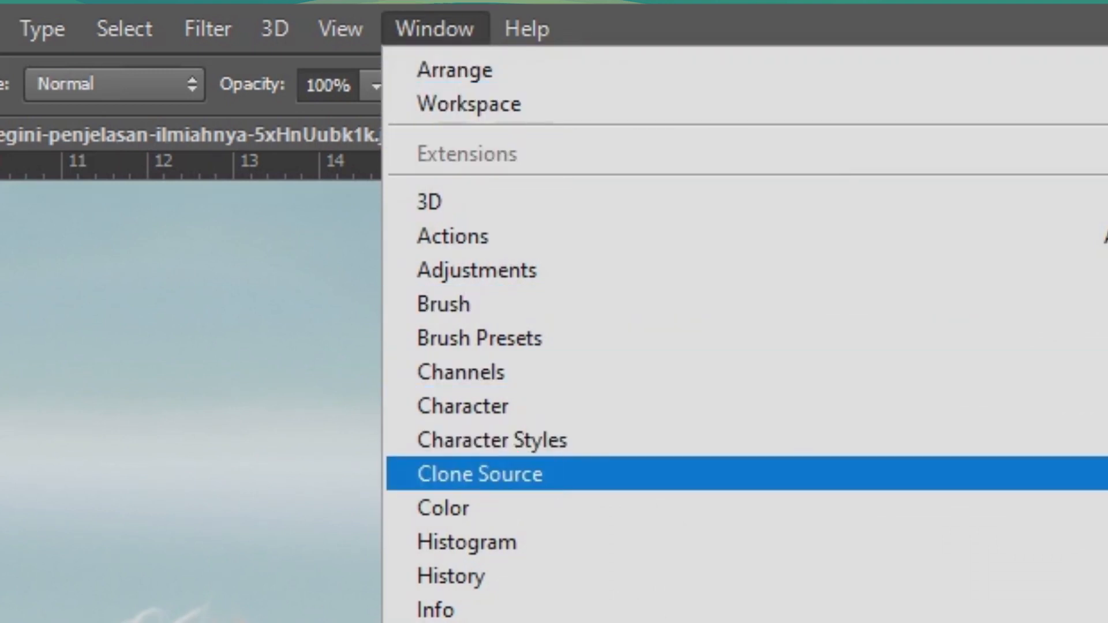
click(480, 474)
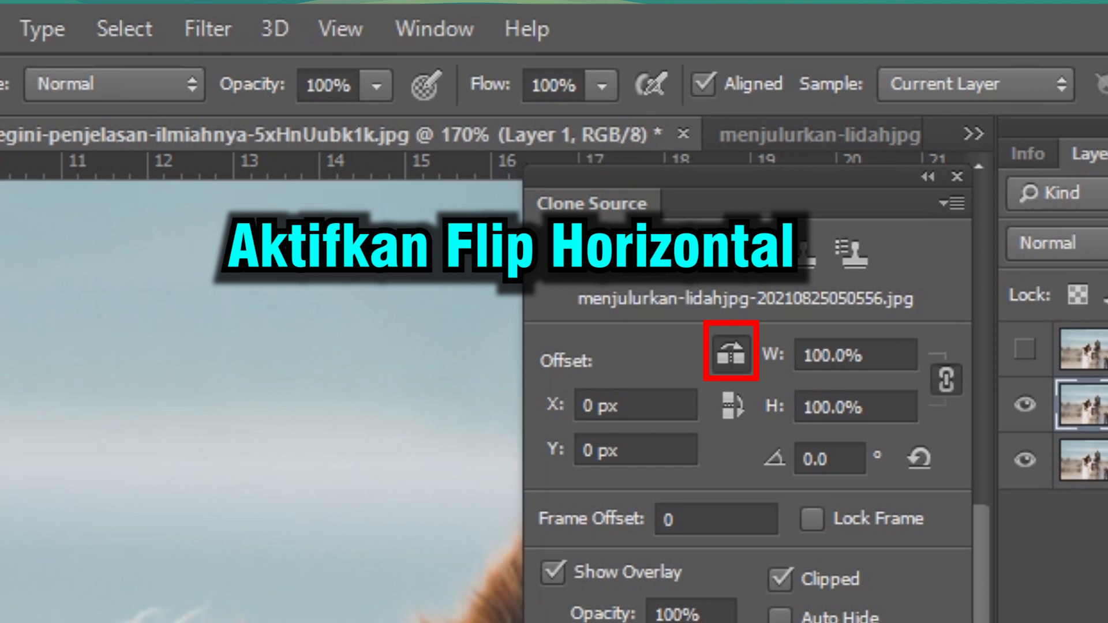
click(731, 354)
click(731, 354)
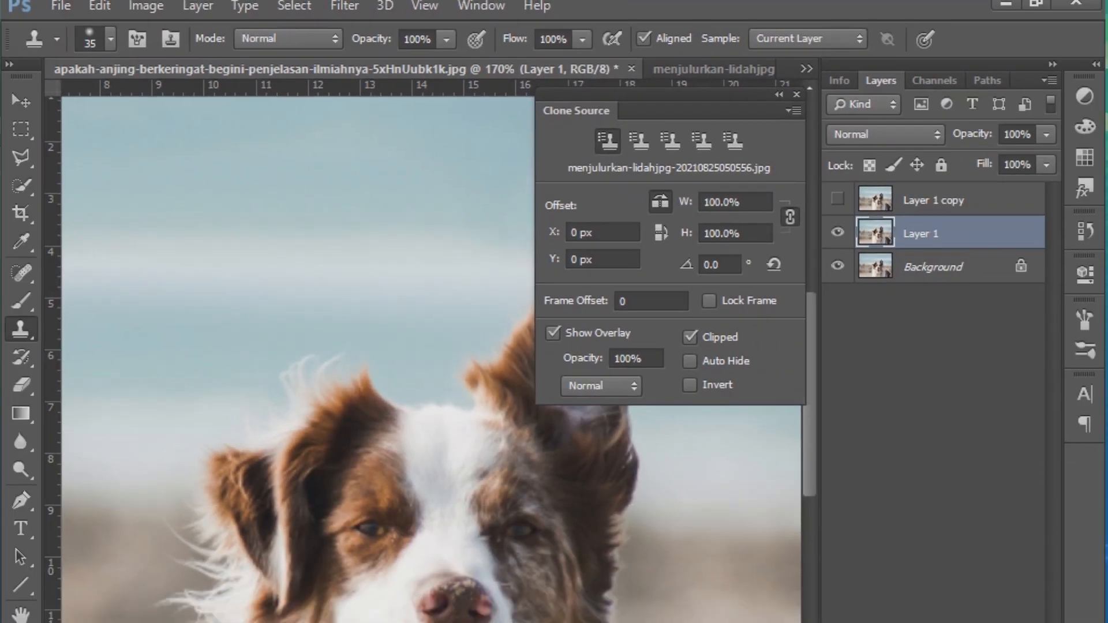
drag(577, 111, 829, 311)
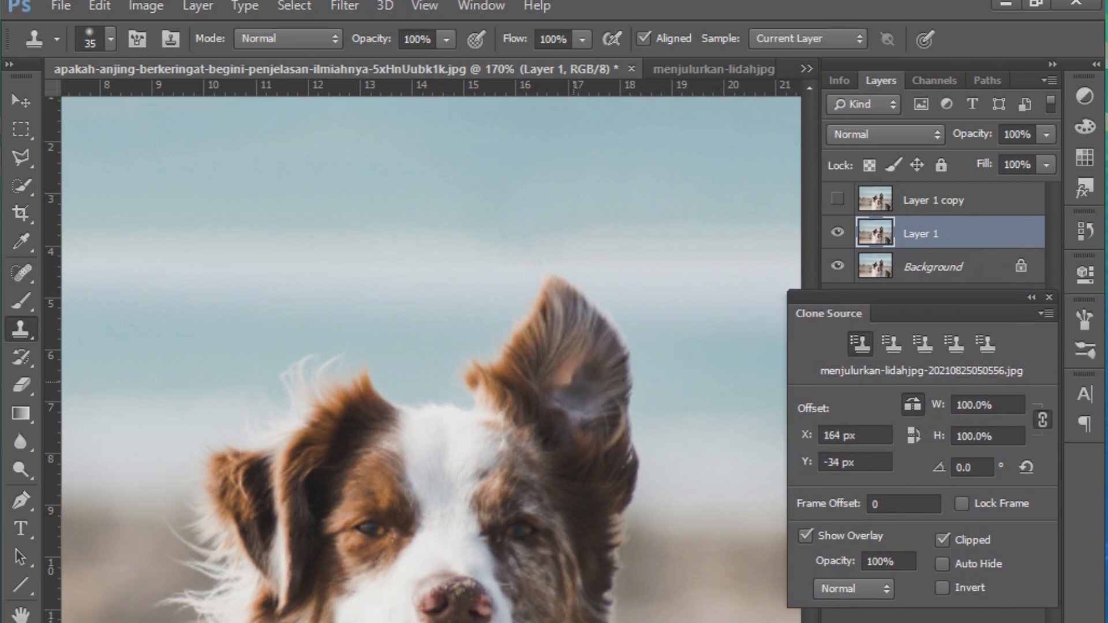
Clone the dog's upright ear on Layer 1 as a mirrored copy over the folded ear and that side of the face
scroll(454, 391, up, 3)
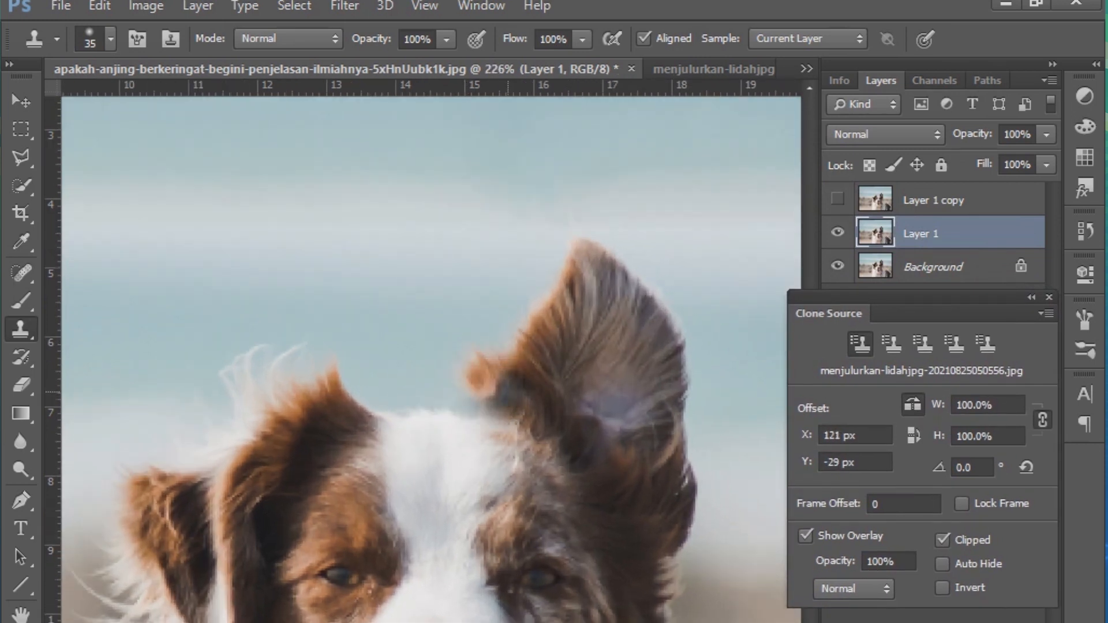
scroll(525, 417, down, 3)
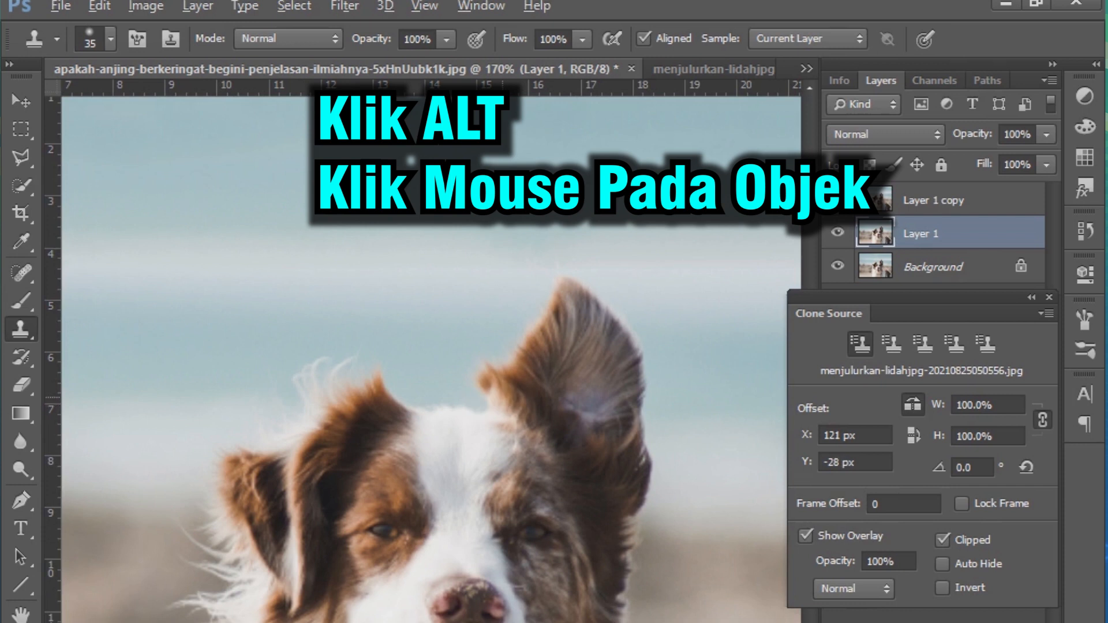
alt+click(462, 404)
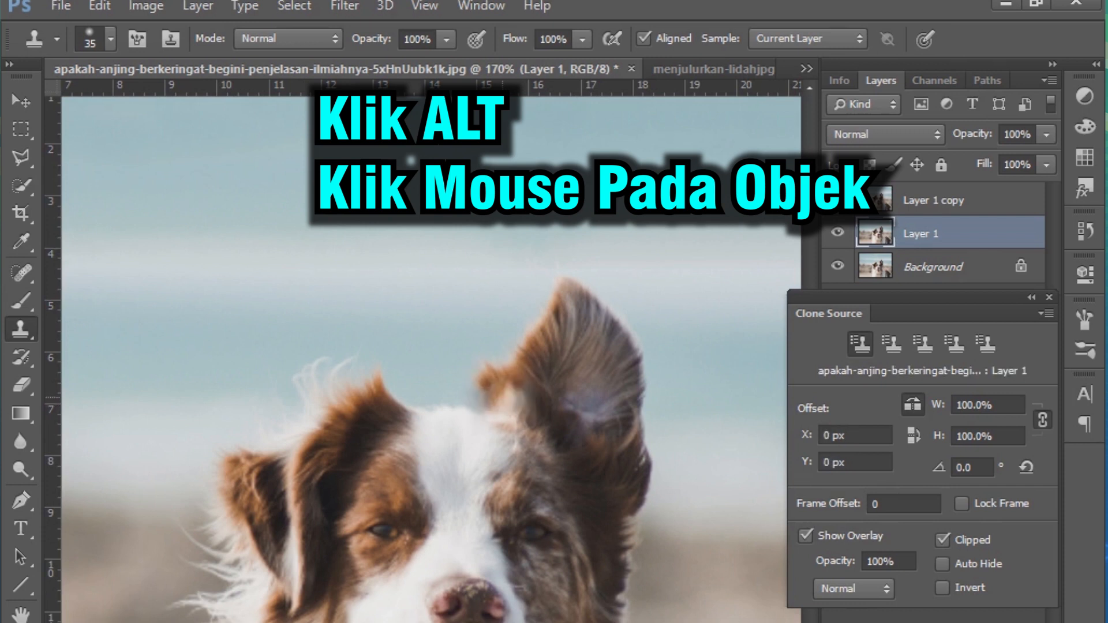
mouse_move(388, 412)
mouse_down()
mouse_move(338, 349)
mouse_move(407, 409)
mouse_up()
mouse_move(492, 393)
mouse_down()
mouse_move(626, 297)
mouse_move(579, 283)
mouse_up()
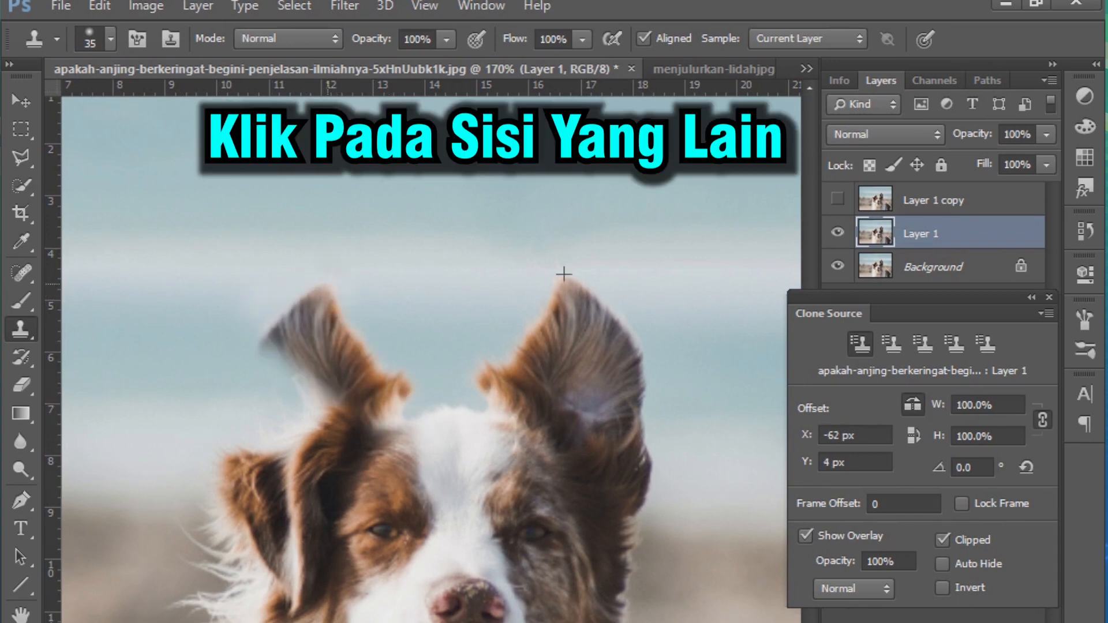
mouse_move(393, 371)
mouse_down()
mouse_move(411, 422)
mouse_move(340, 417)
mouse_move(311, 385)
mouse_move(267, 425)
mouse_move(237, 497)
mouse_move(245, 537)
mouse_move(306, 462)
mouse_move(355, 472)
mouse_move(302, 534)
mouse_move(346, 439)
mouse_move(297, 432)
mouse_move(287, 361)
mouse_move(277, 427)
mouse_move(329, 471)
mouse_move(385, 441)
mouse_move(392, 477)
mouse_move(328, 426)
mouse_move(311, 305)
mouse_move(268, 350)
mouse_move(253, 435)
mouse_move(317, 546)
mouse_move(379, 501)
mouse_up()
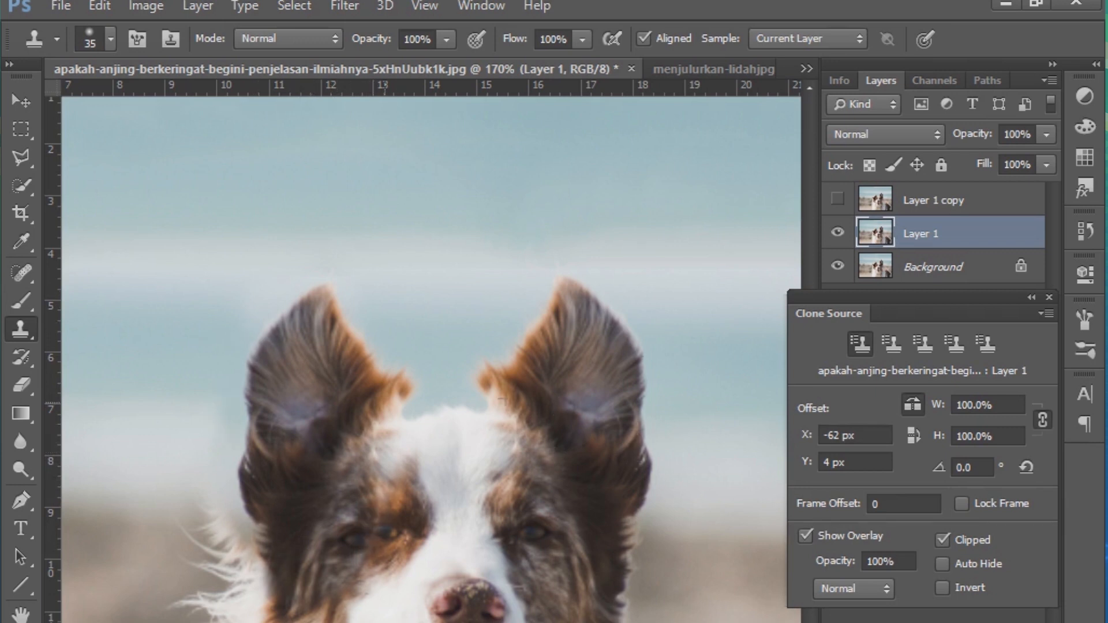
scroll(493, 410, down, 5)
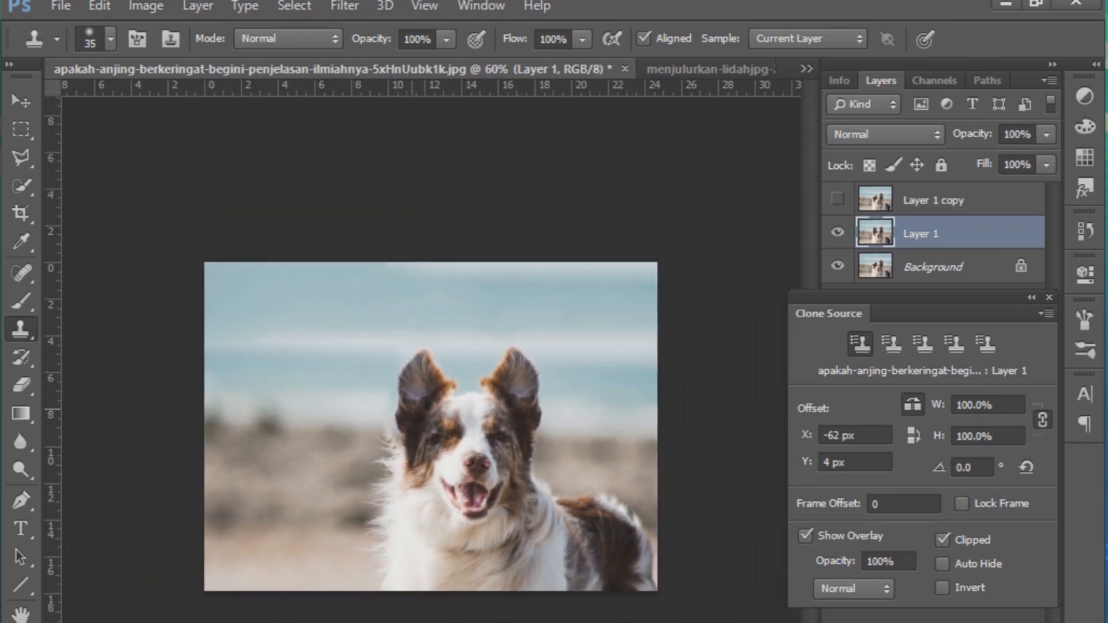
scroll(459, 413, up, 5)
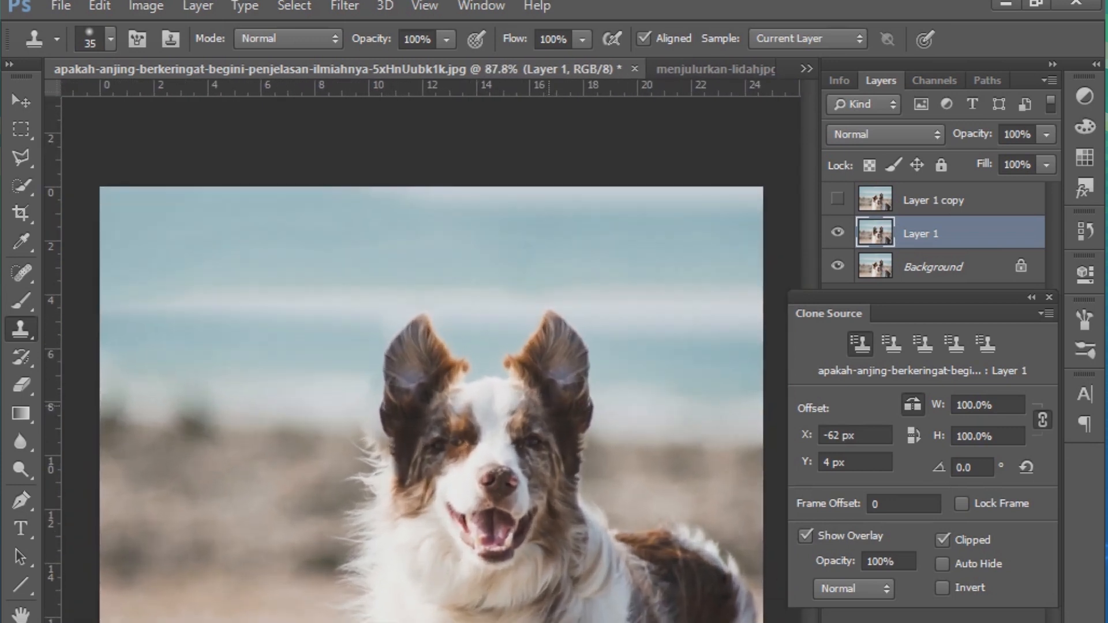
scroll(548, 399, up, 4)
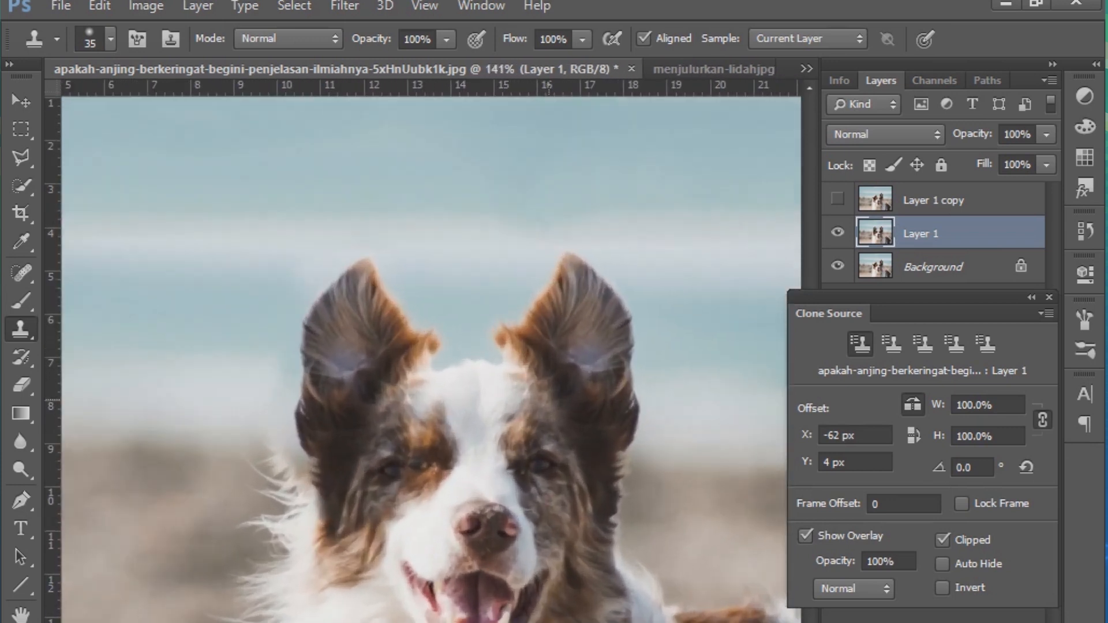
scroll(546, 399, down, 3)
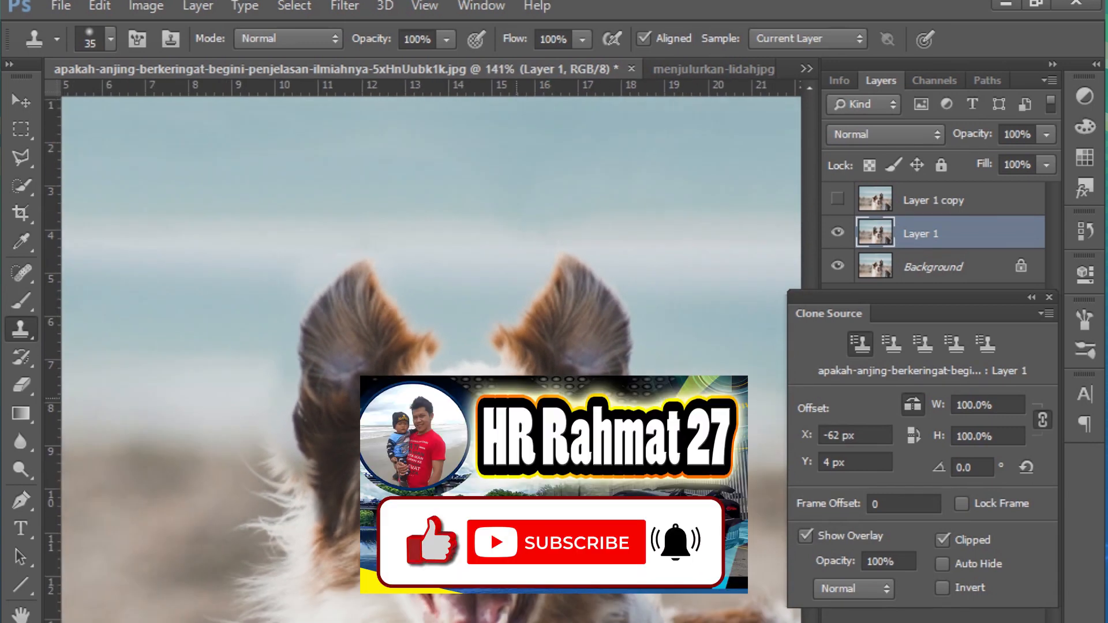
Compare Layer 1 with the original photo, leave it hidden, and show and select Layer 1 copy
drag(924, 313, 934, 404)
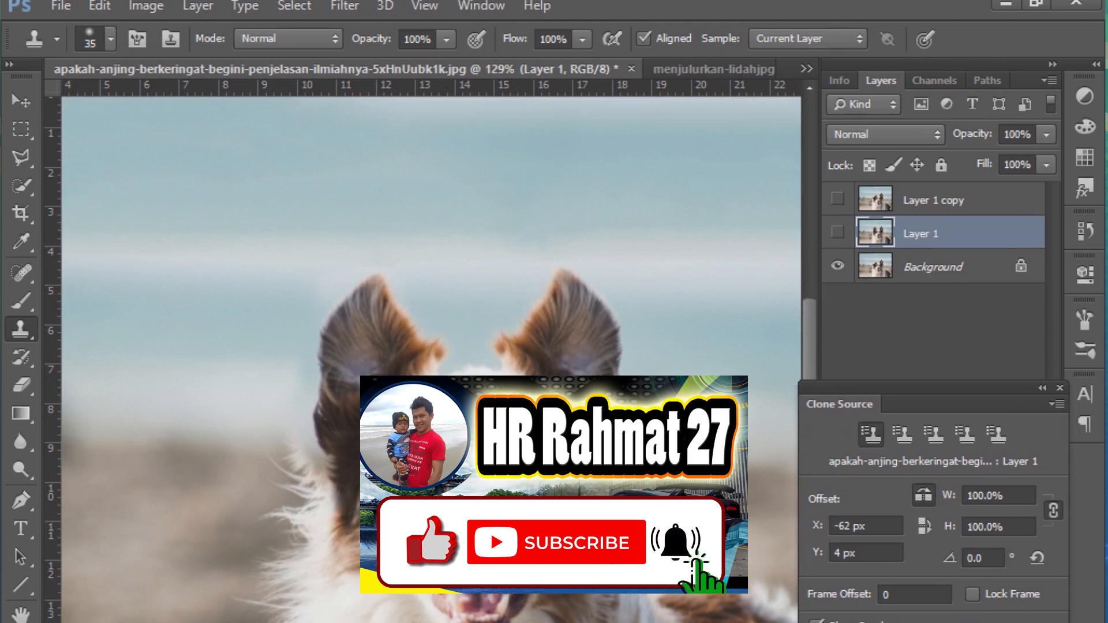
click(837, 233)
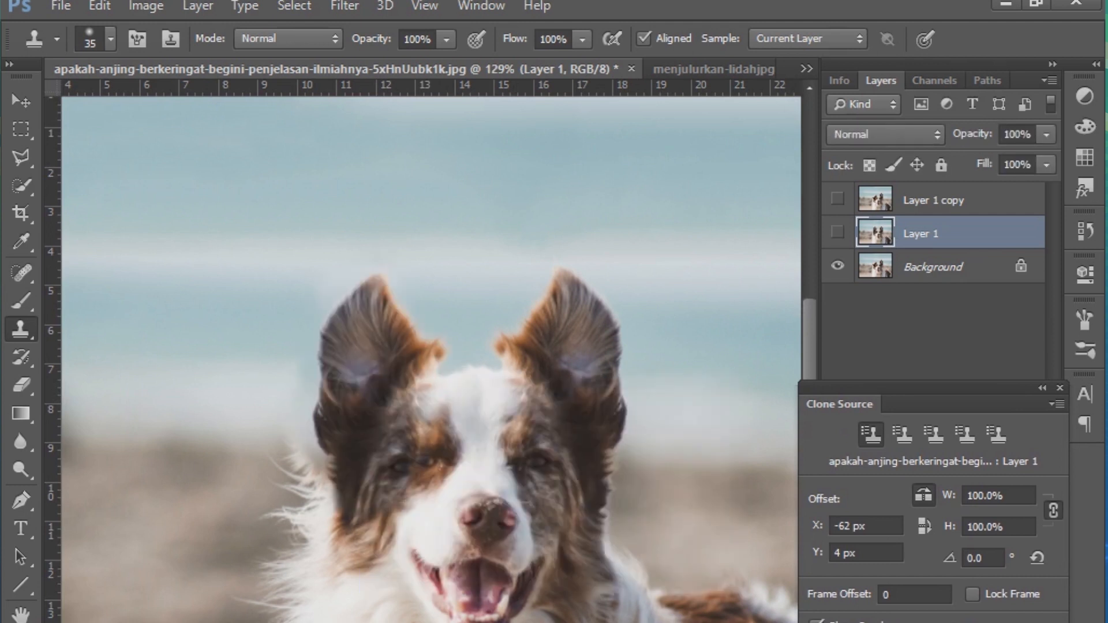
click(837, 232)
click(837, 232)
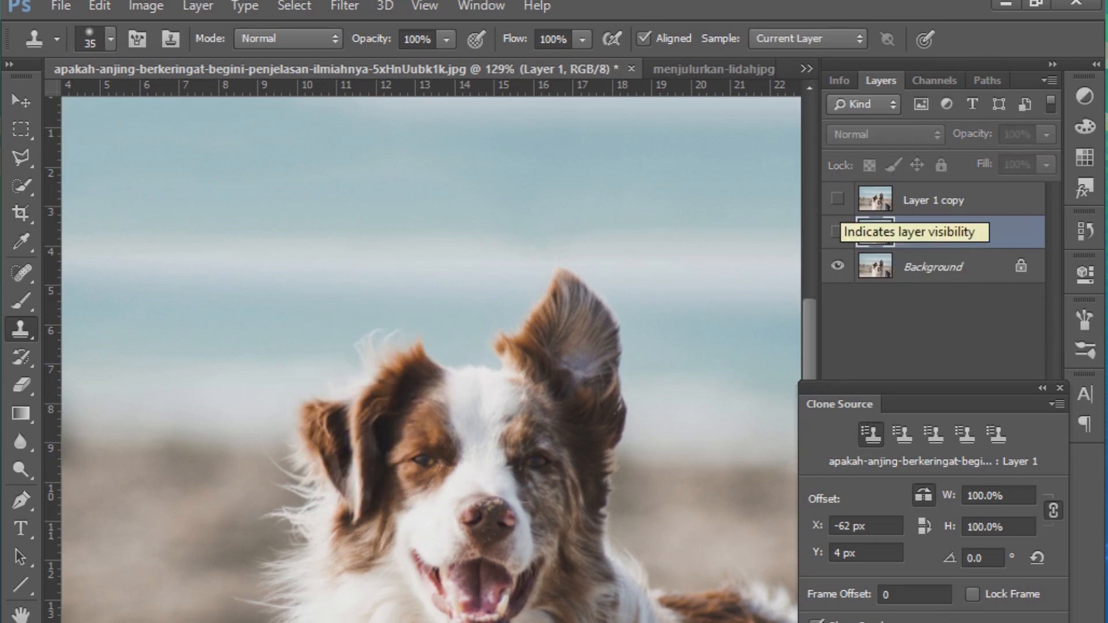
click(838, 199)
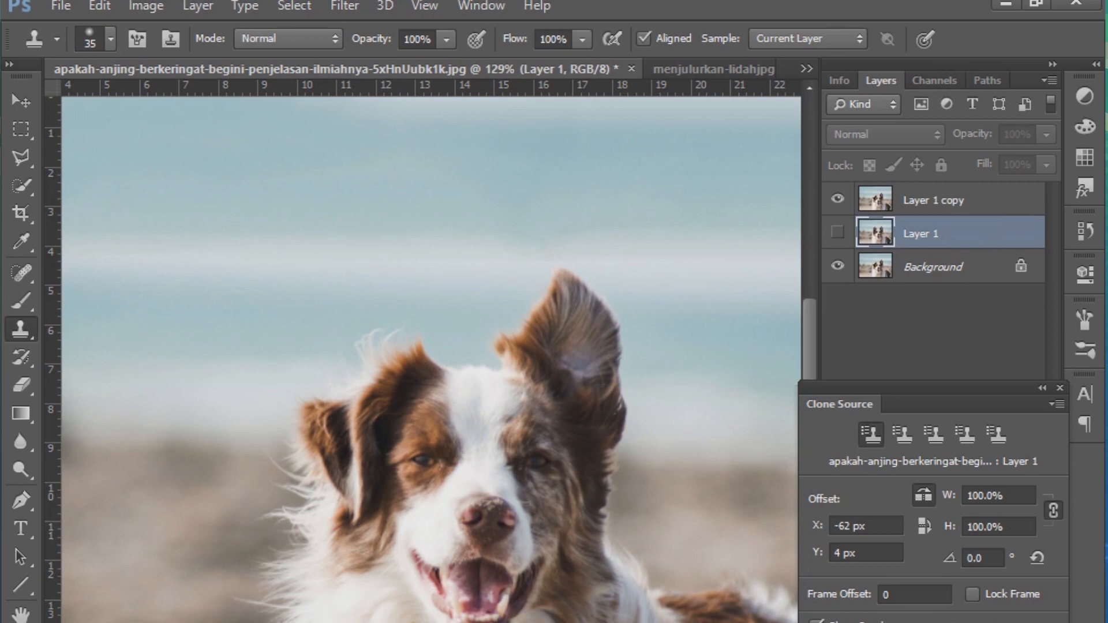
click(947, 200)
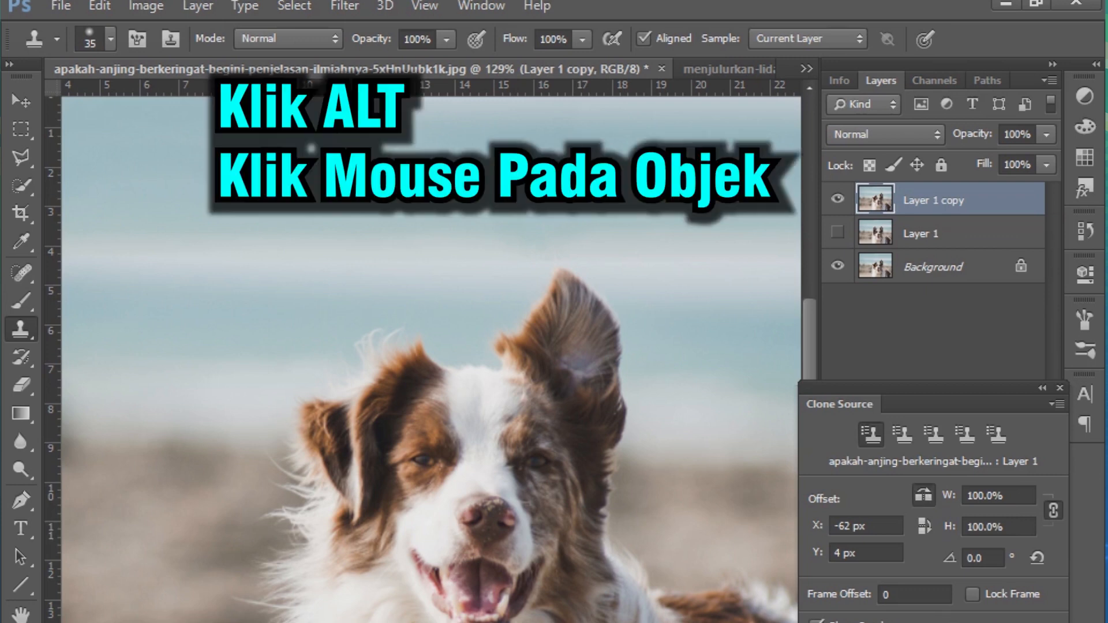
Clone the dog's folded ear on Layer 1 copy as a mirrored version over the upright ear
scroll(388, 392, up, 3)
scroll(388, 392, up, 1)
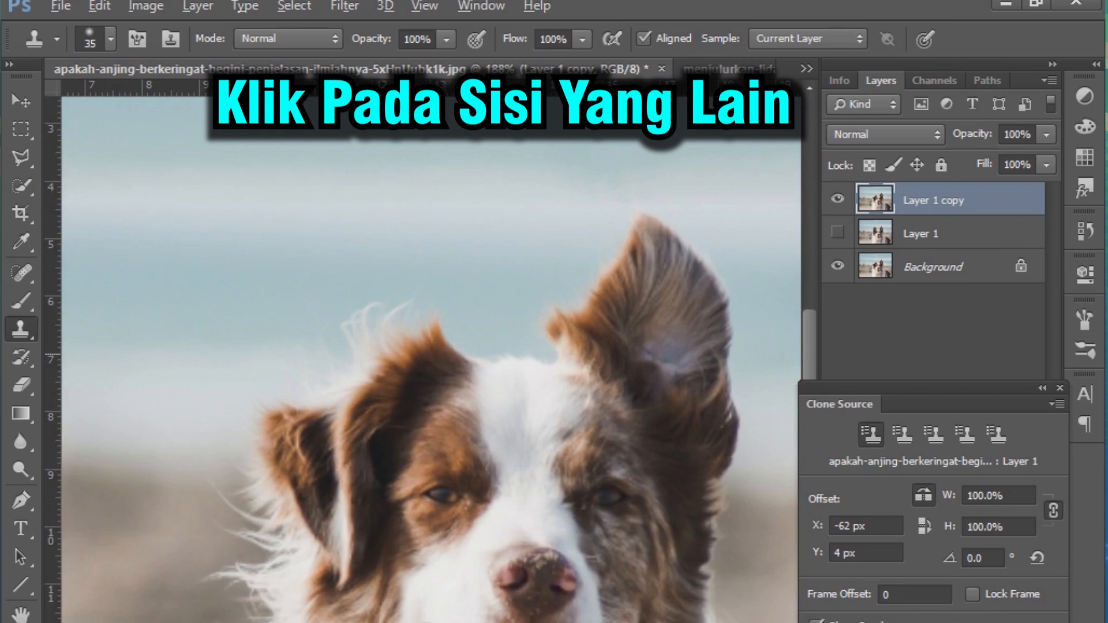
alt+click(447, 354)
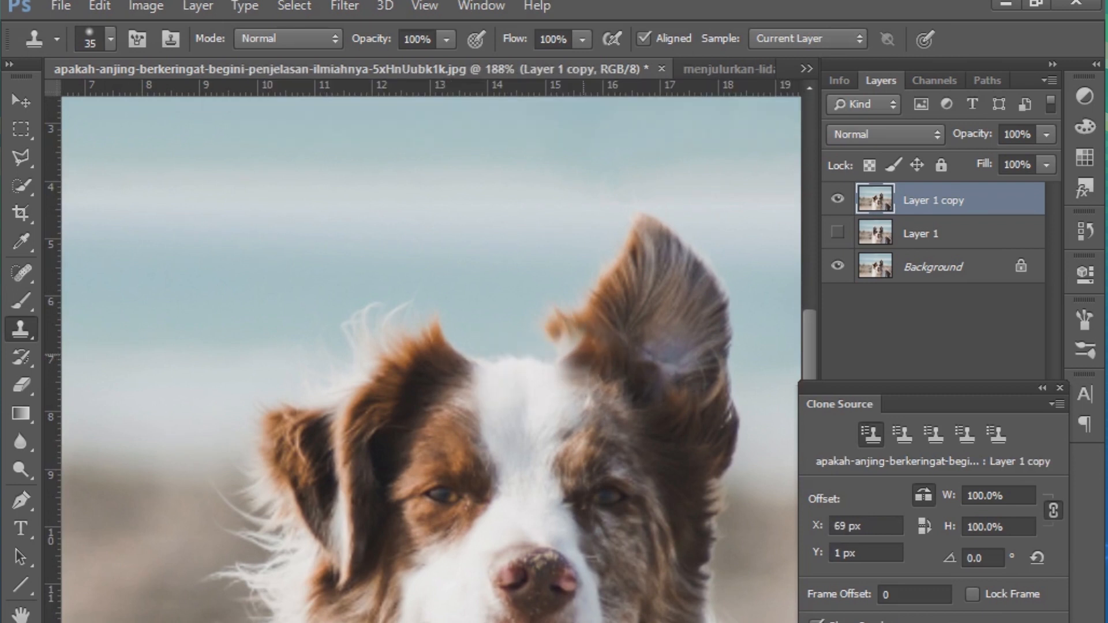
mouse_move(572, 346)
mouse_down()
mouse_move(583, 323)
mouse_move(652, 289)
mouse_move(629, 257)
mouse_move(714, 277)
mouse_move(667, 314)
mouse_move(625, 317)
mouse_move(653, 362)
mouse_move(630, 370)
mouse_move(693, 439)
mouse_move(733, 410)
mouse_move(745, 462)
mouse_move(719, 487)
mouse_move(748, 488)
mouse_move(734, 505)
mouse_move(572, 369)
mouse_move(646, 497)
mouse_move(693, 554)
mouse_move(725, 565)
mouse_move(726, 478)
mouse_move(722, 513)
mouse_move(747, 518)
mouse_move(726, 411)
mouse_move(607, 295)
mouse_up()
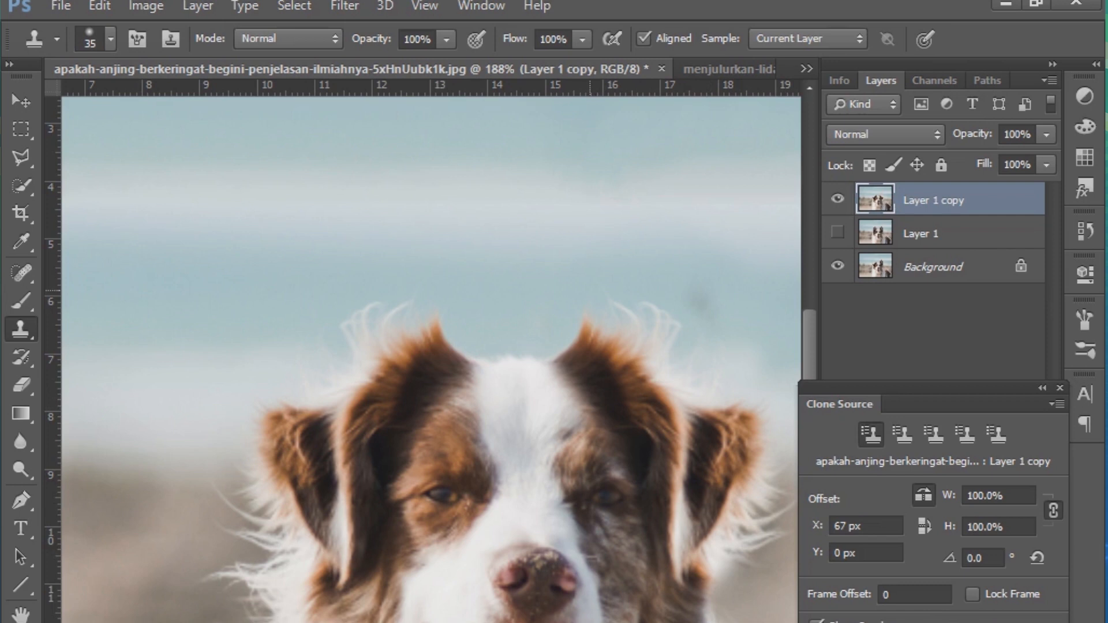
Compare the folded-ear version with the original and the upright-ear version by toggling layer visibility, ending with all layers shown
scroll(578, 291, down, 7)
scroll(577, 519, down, 1)
scroll(577, 520, up, 4)
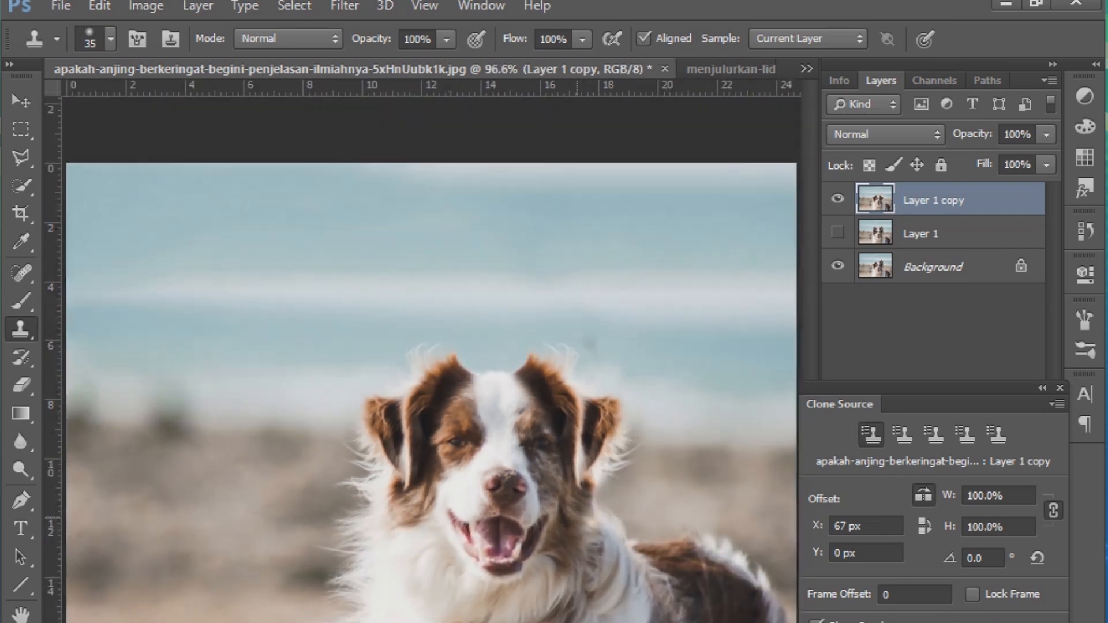
scroll(565, 505, up, 2)
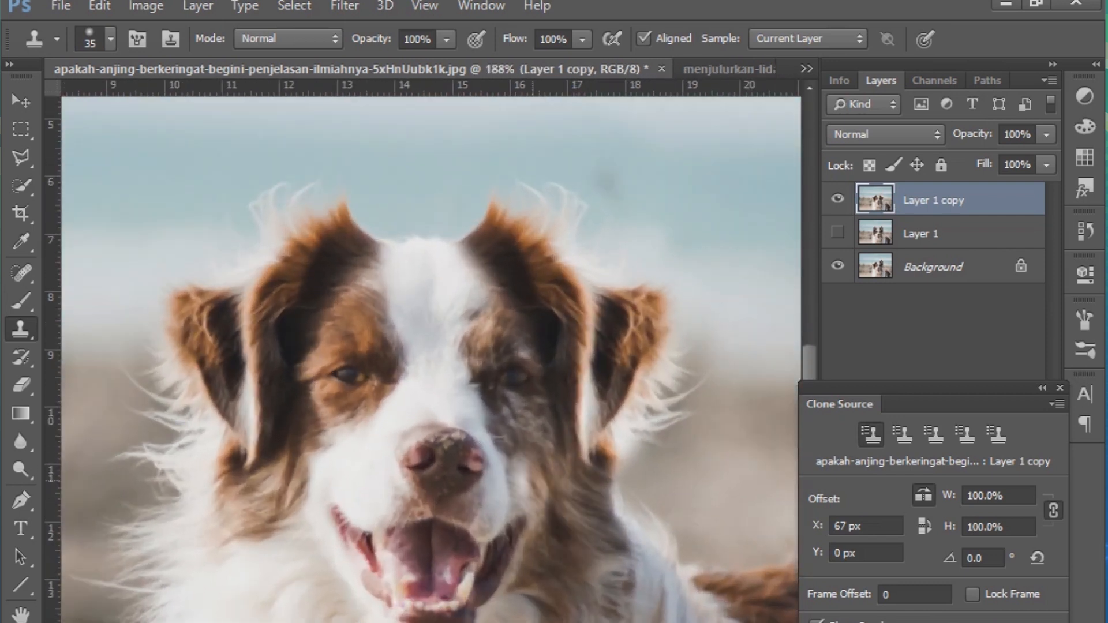
scroll(520, 485, up, 1)
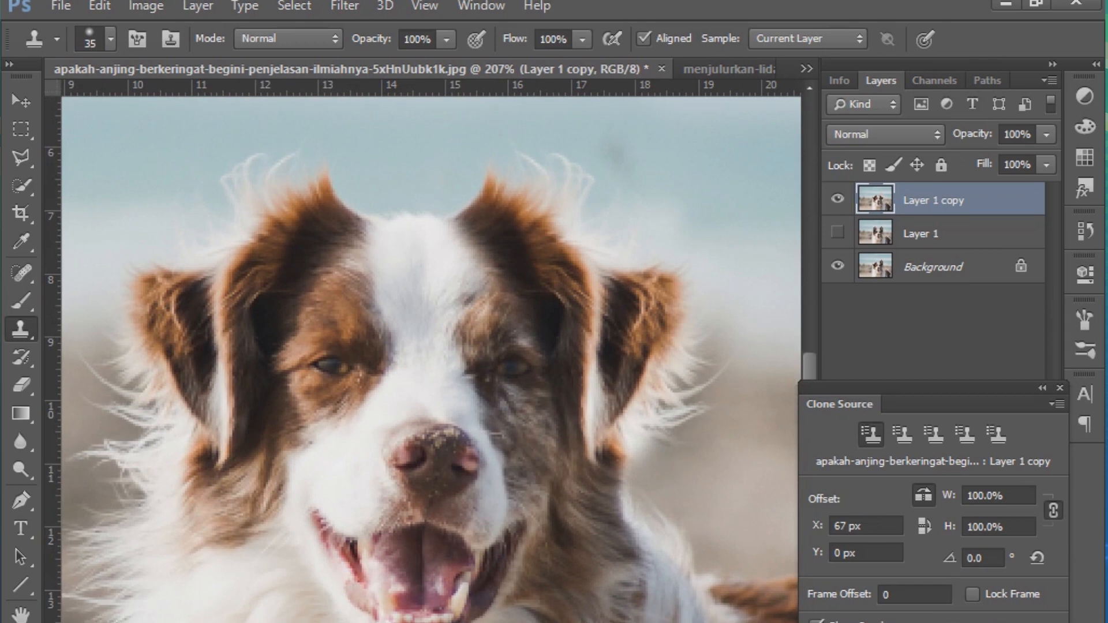
click(838, 199)
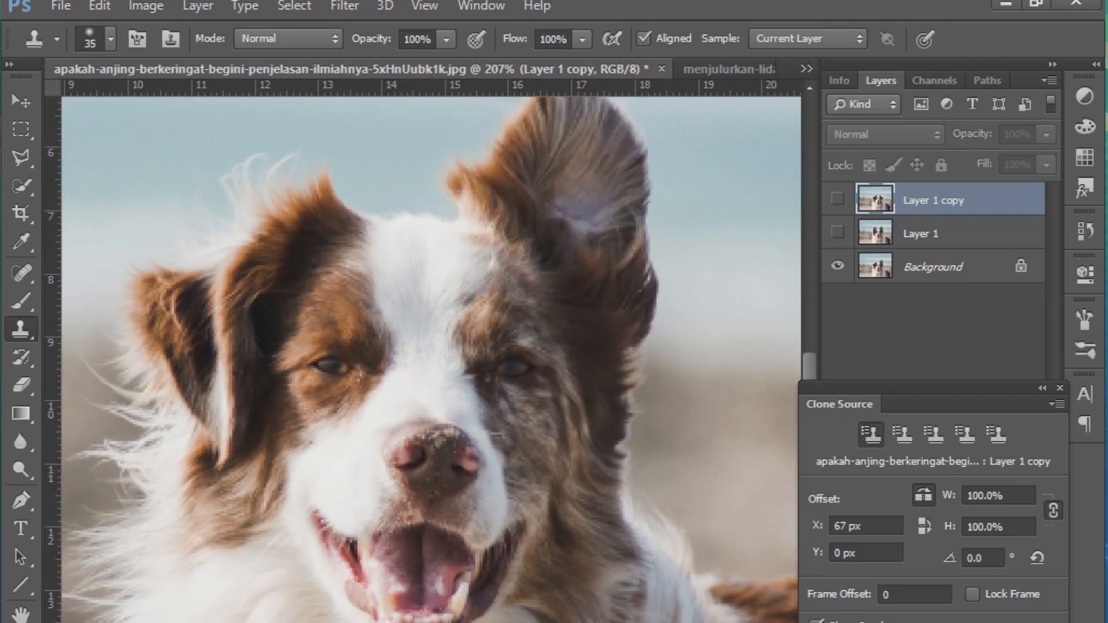
scroll(707, 545, down, 3)
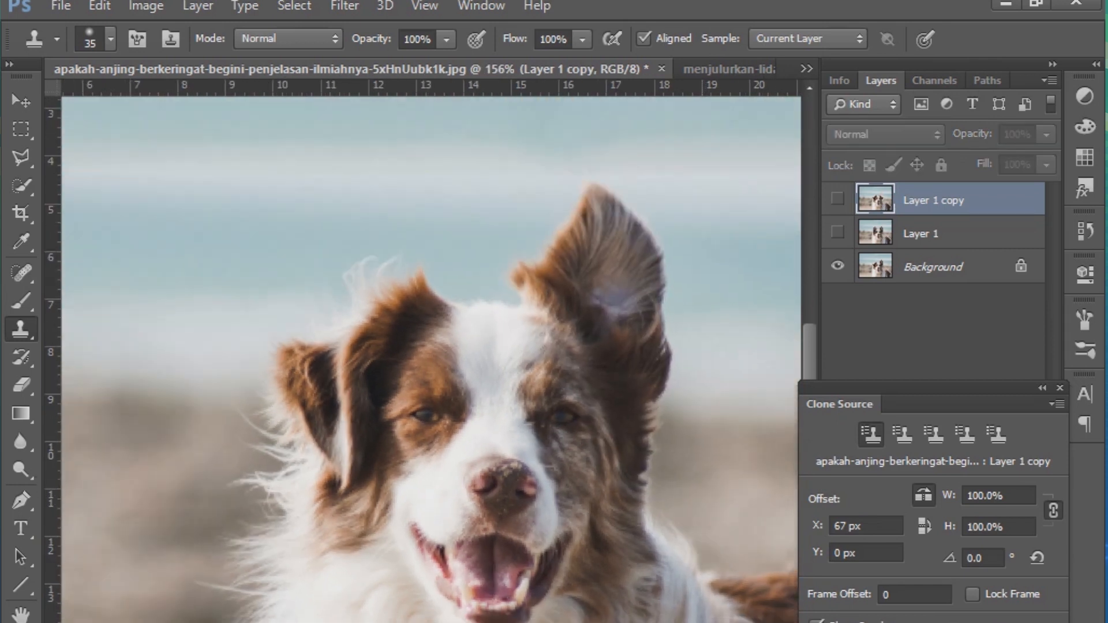
click(838, 232)
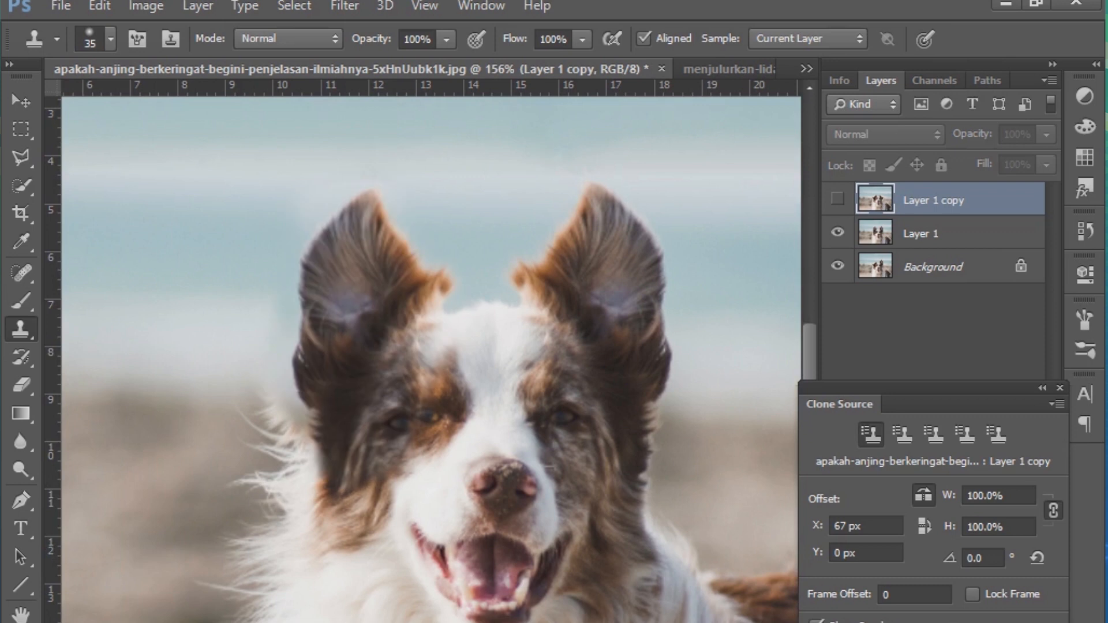
click(838, 198)
click(837, 198)
click(838, 199)
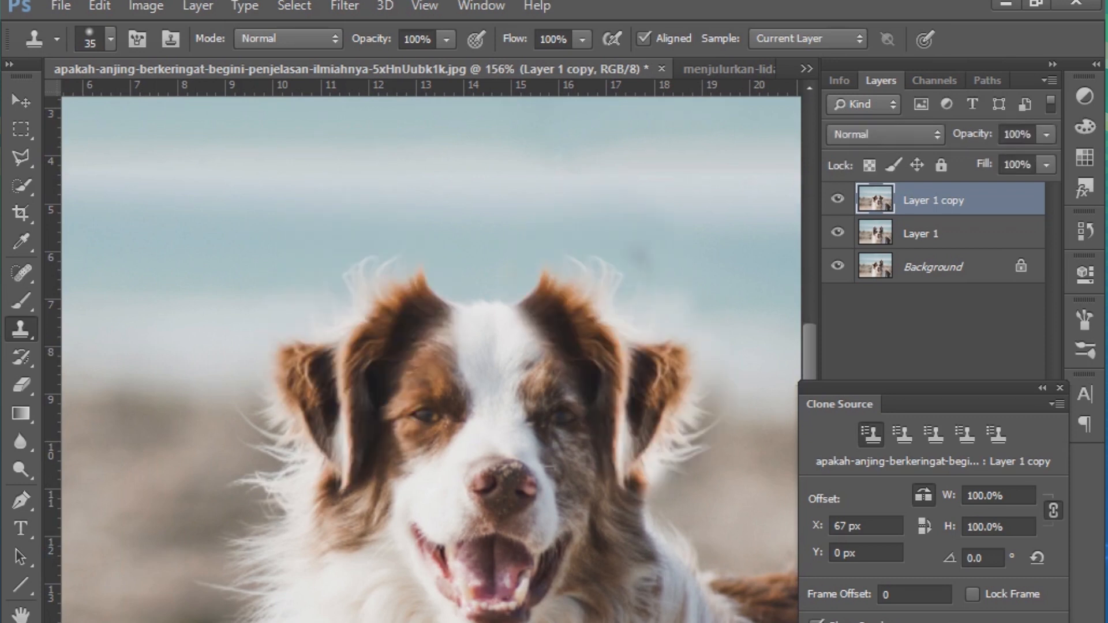
scroll(450, 335, down, 4)
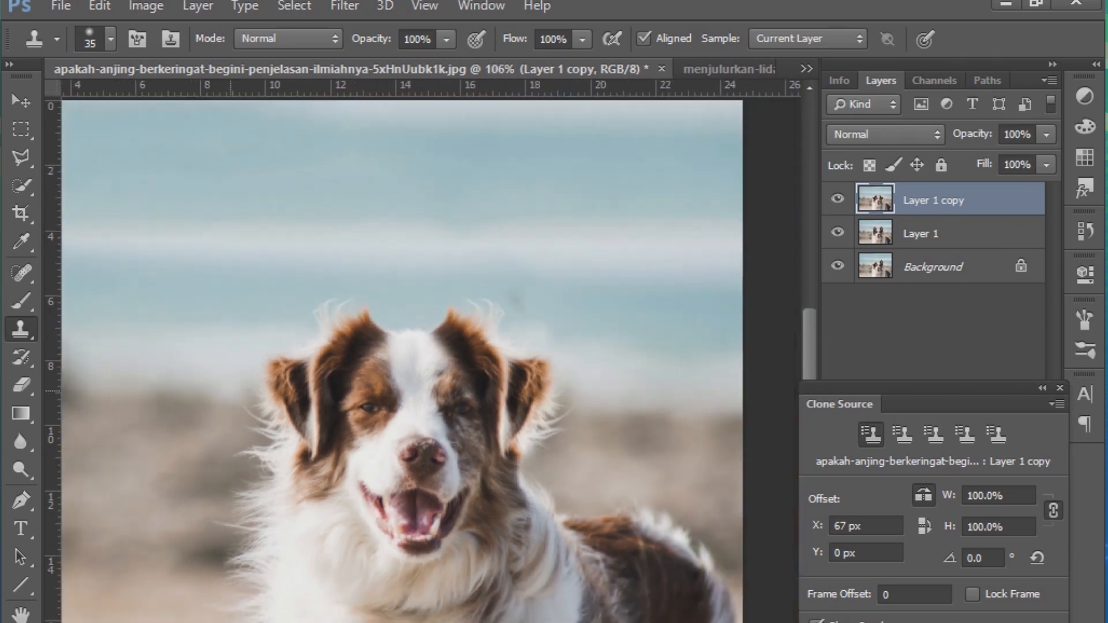
Check both ear versions against the original up close by hiding and re-showing Layer 1 copy and Layer 1
scroll(233, 385, up, 3)
scroll(472, 435, up, 2)
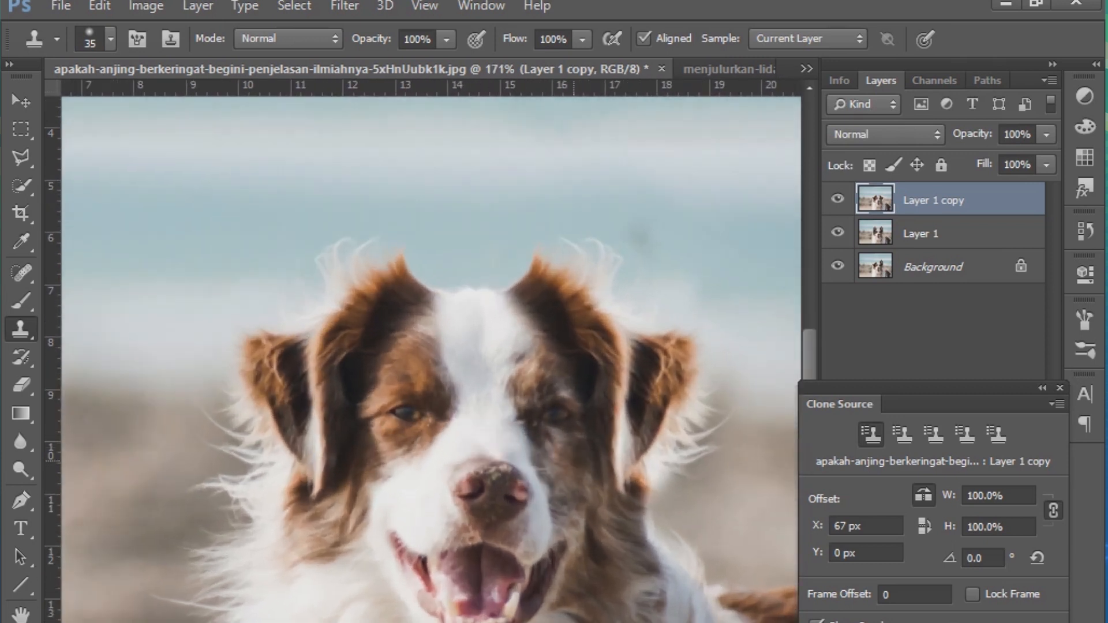
click(838, 198)
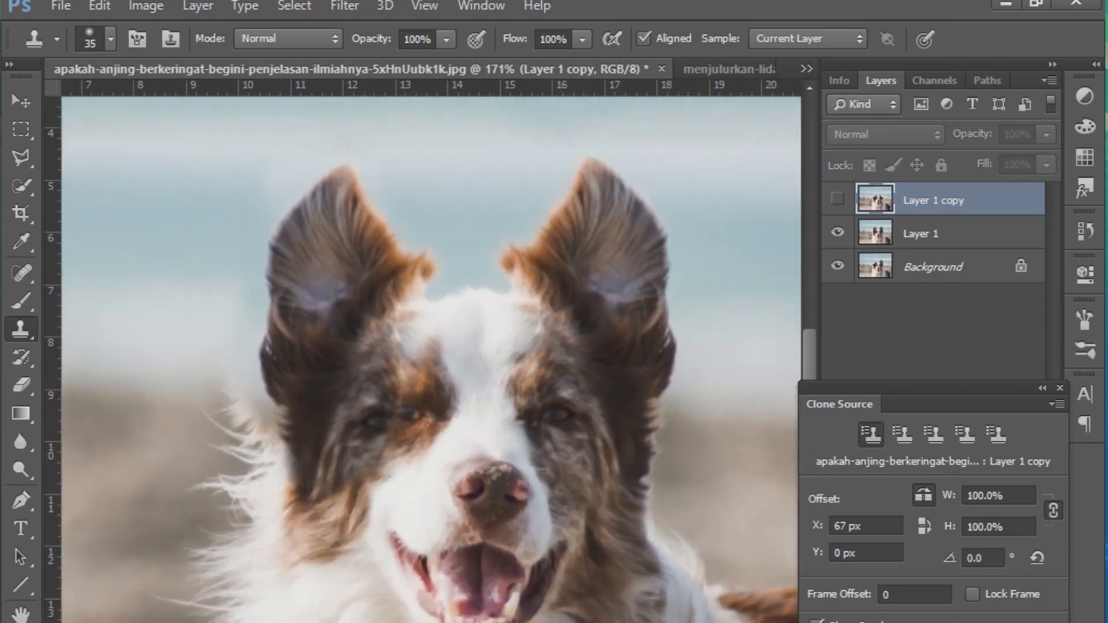
scroll(300, 315, down, 3)
scroll(338, 358, down, 2)
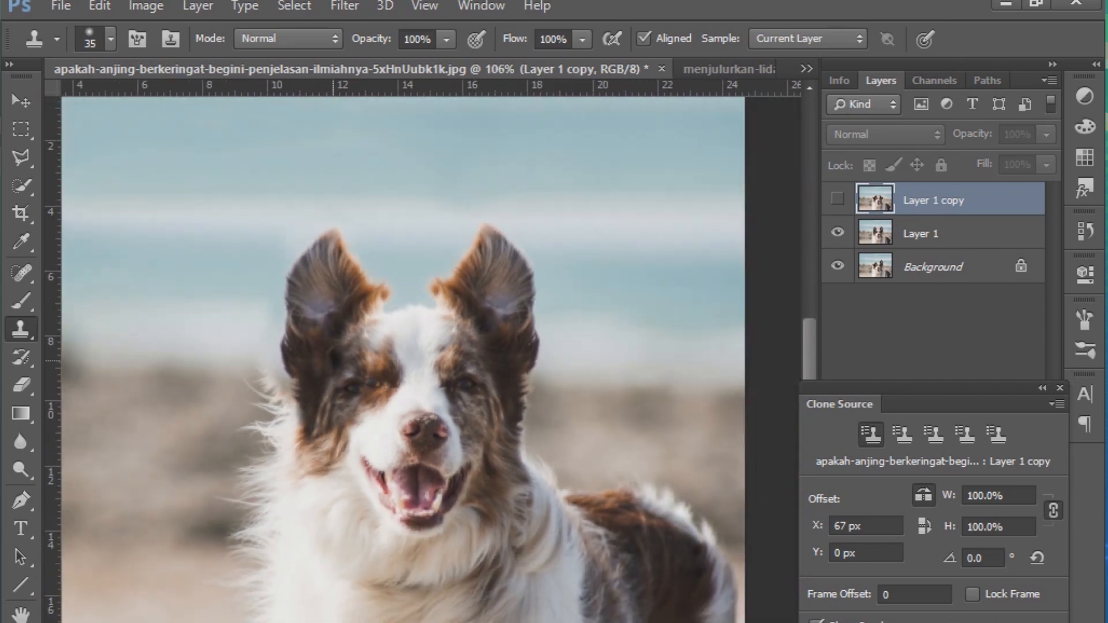
scroll(376, 347, up, 1)
click(837, 232)
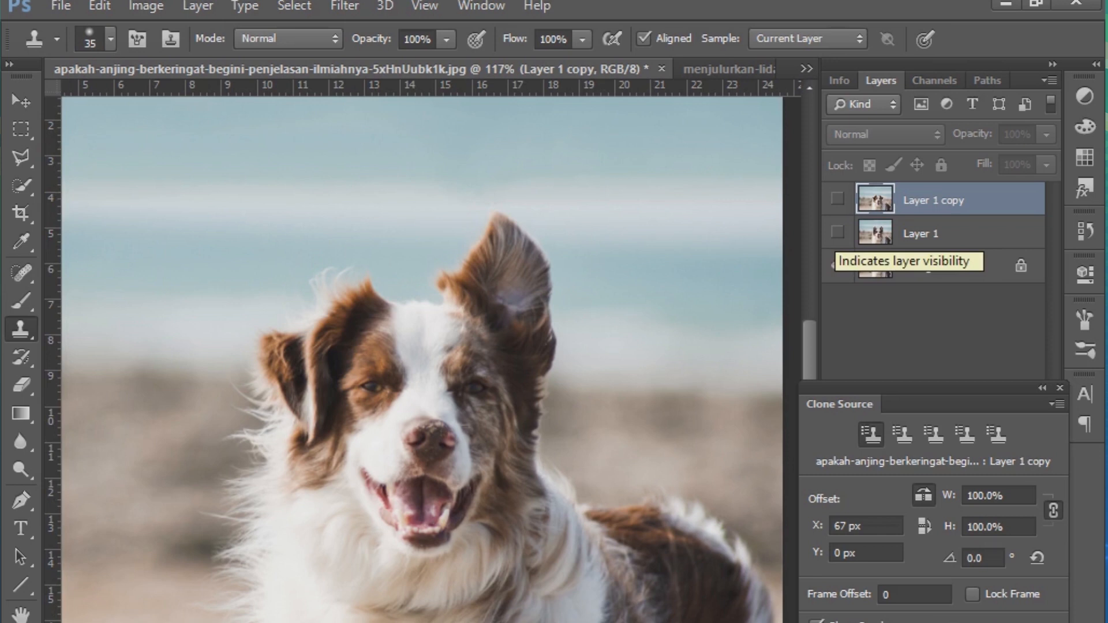
click(838, 232)
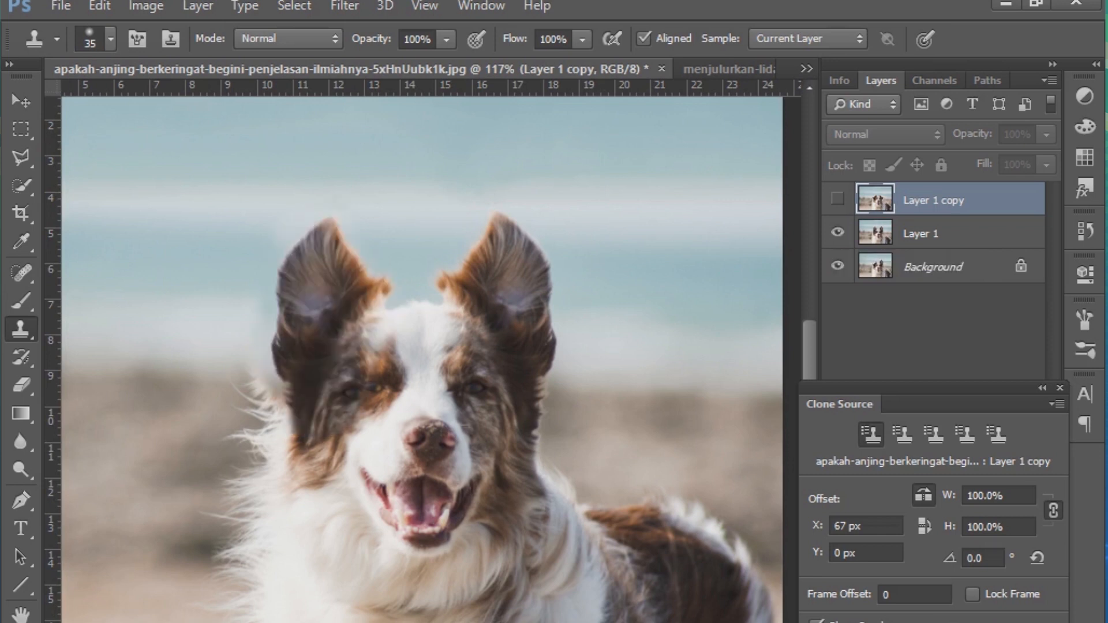
click(837, 199)
scroll(400, 292, up, 3)
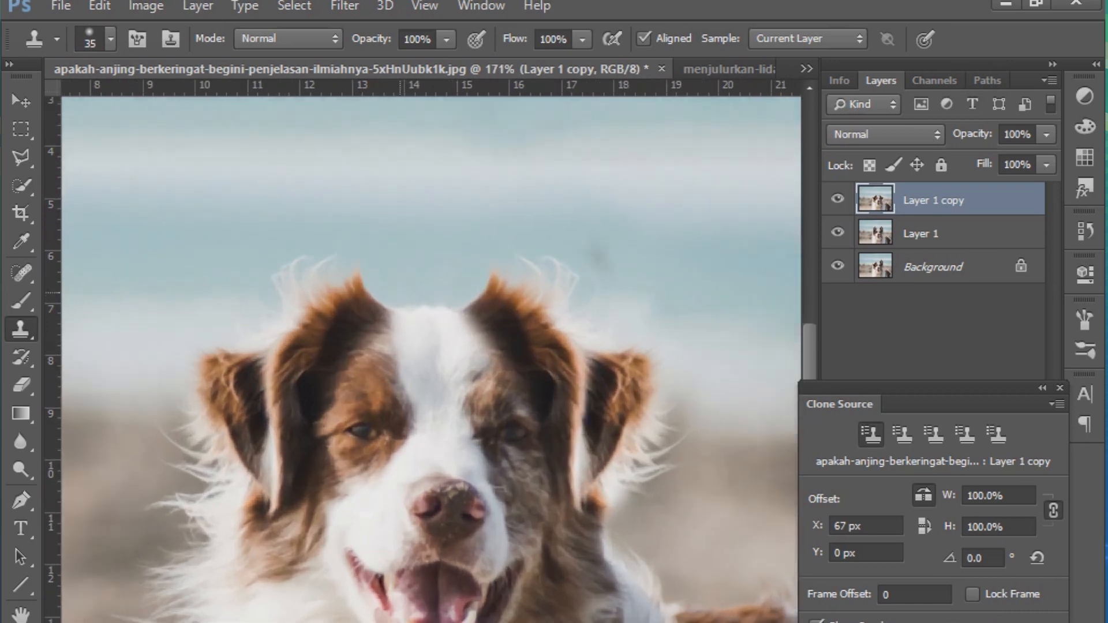
scroll(453, 277, up, 2)
scroll(463, 276, down, 4)
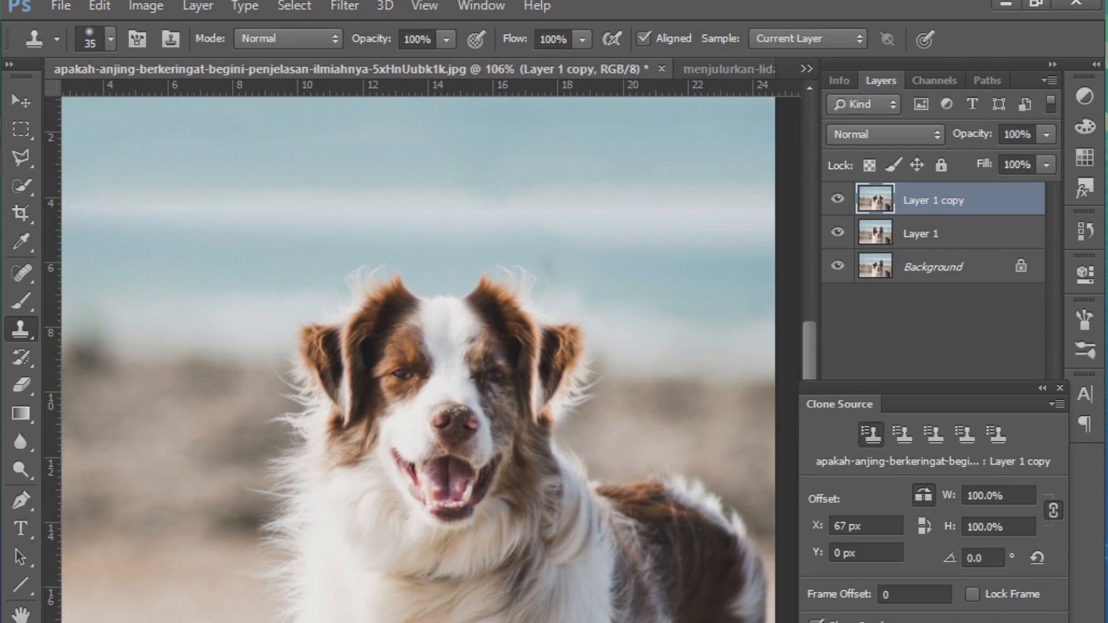
Switch to the black dog photo menjulurkan-lidahjpg-20210825050556.jpg and duplicate its background layer twice
click(729, 69)
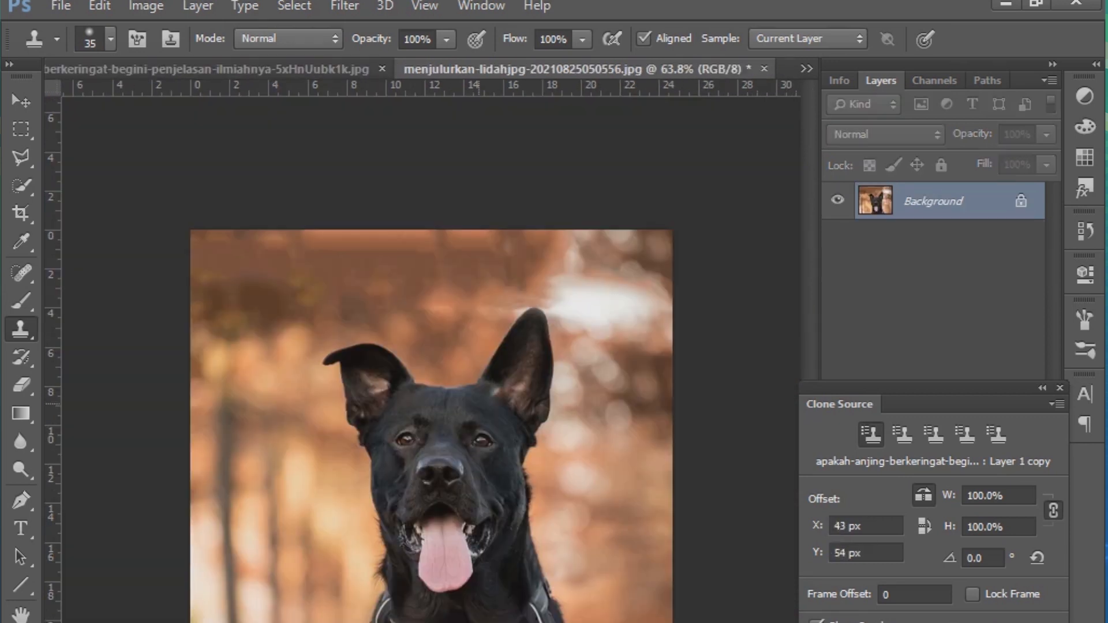
alt+click(391, 421)
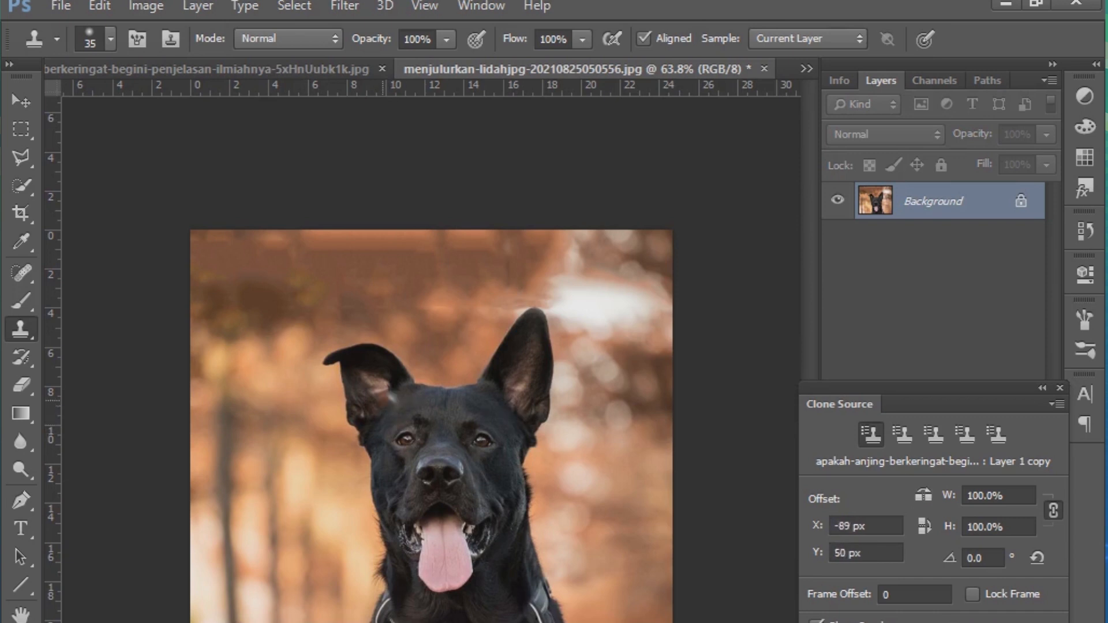
scroll(431, 429, up, 2)
scroll(431, 404, up, 2)
scroll(456, 326, down, 3)
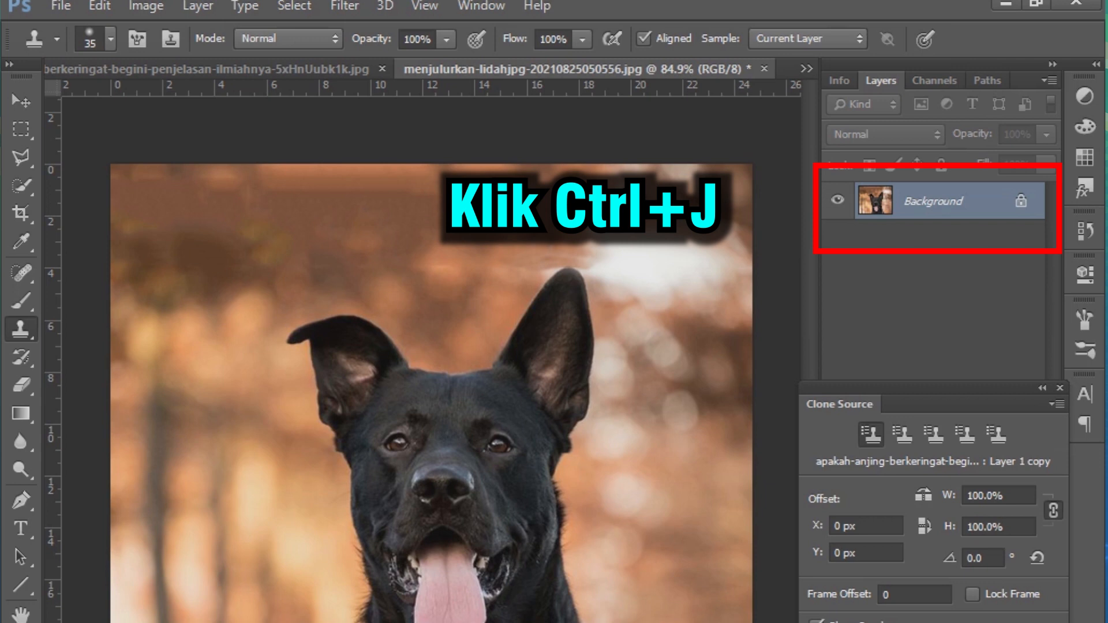
key(ctrl+j)
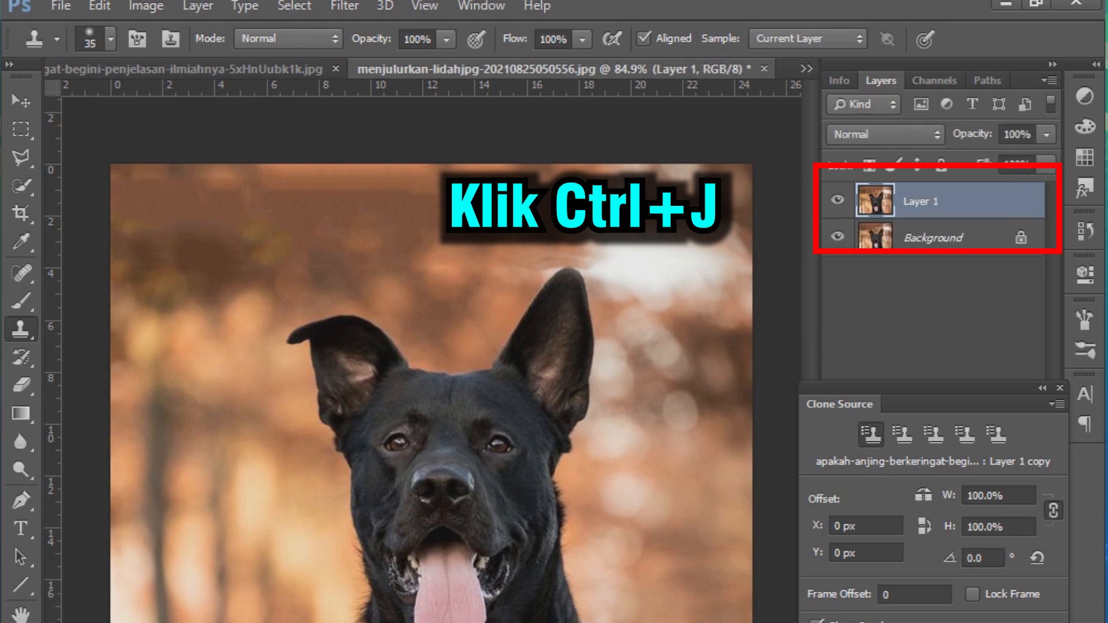
key(ctrl+j)
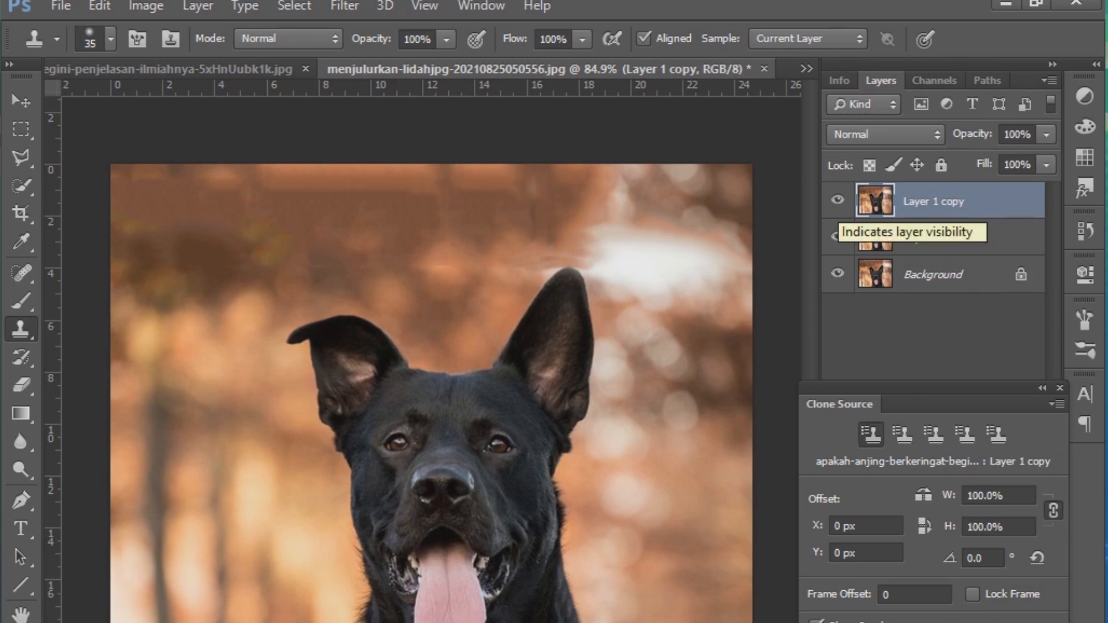
Hide Layer 1 copy and make Layer 1 the active layer for editing the black dog's ears
click(837, 200)
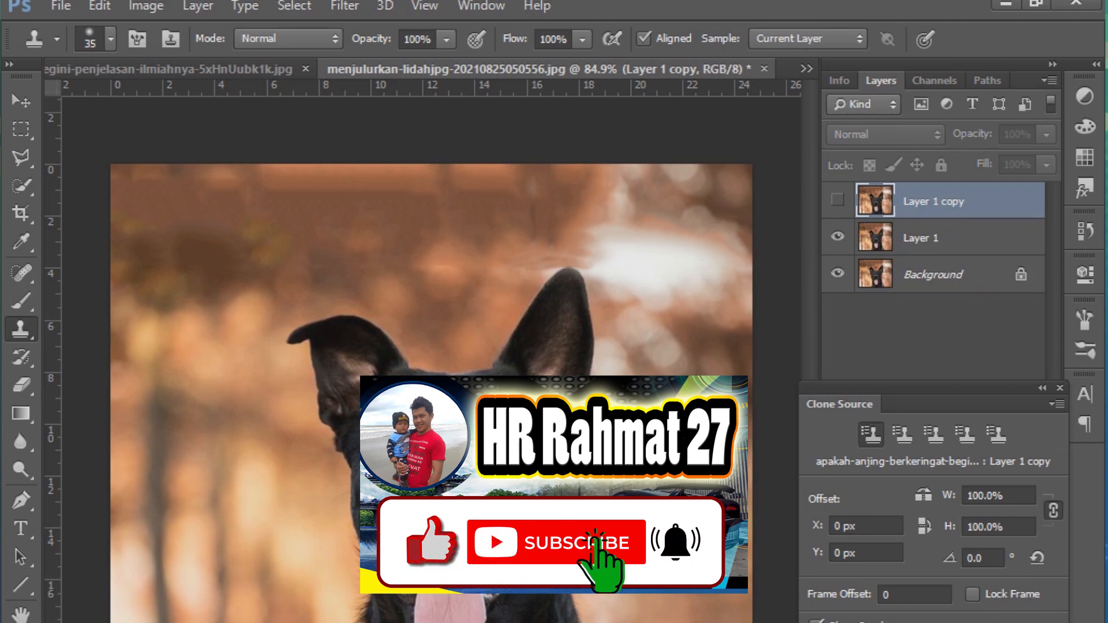
click(935, 238)
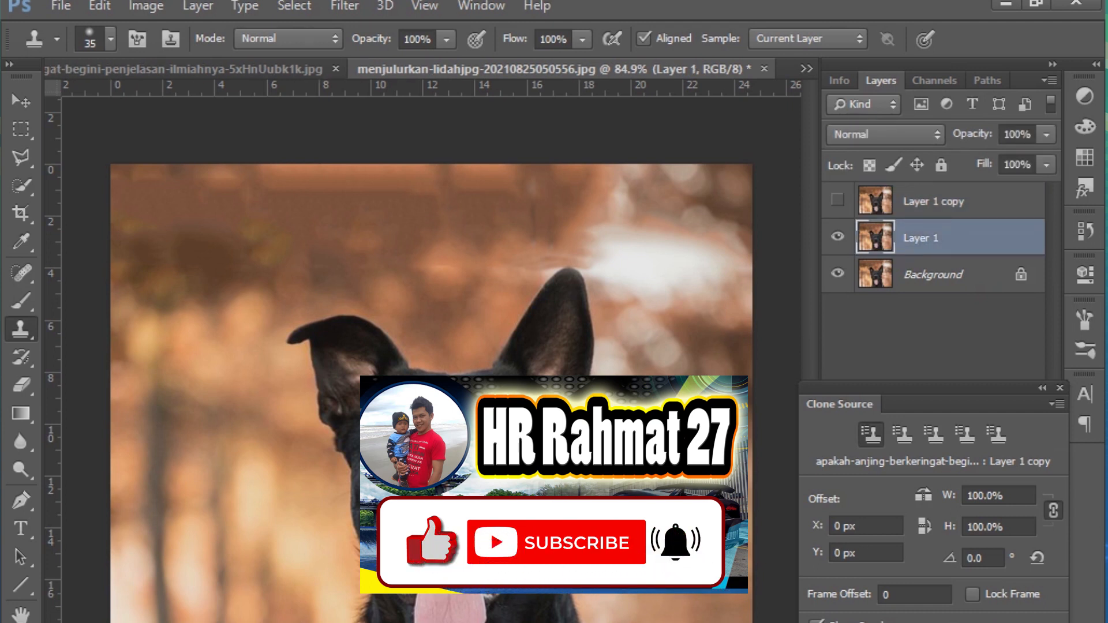
scroll(422, 335, up, 3)
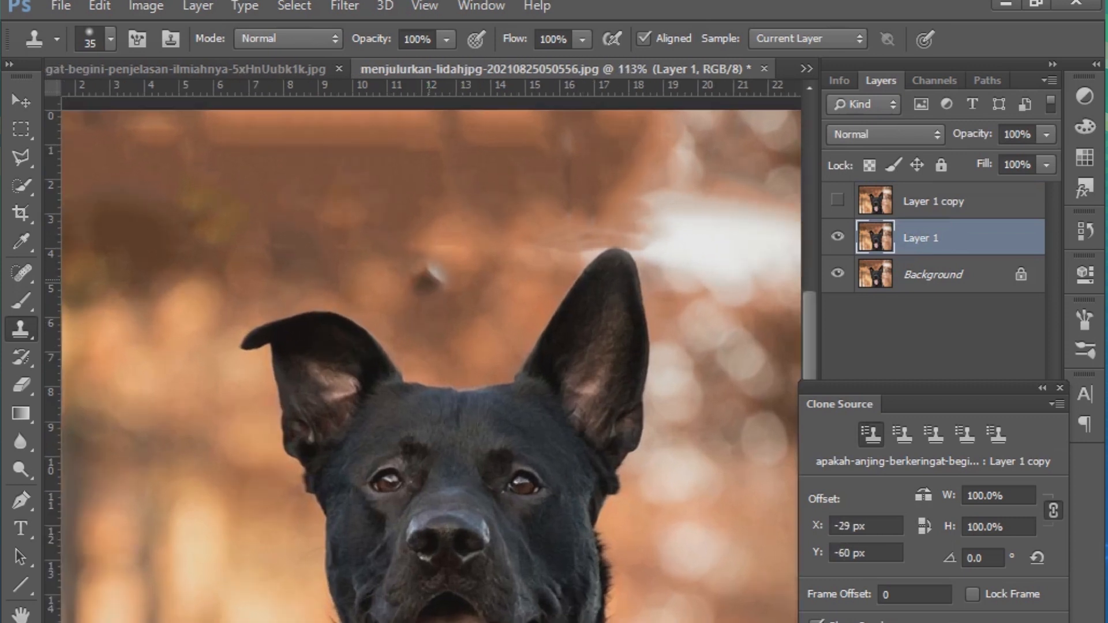
scroll(439, 274, up, 1)
scroll(499, 272, up, 2)
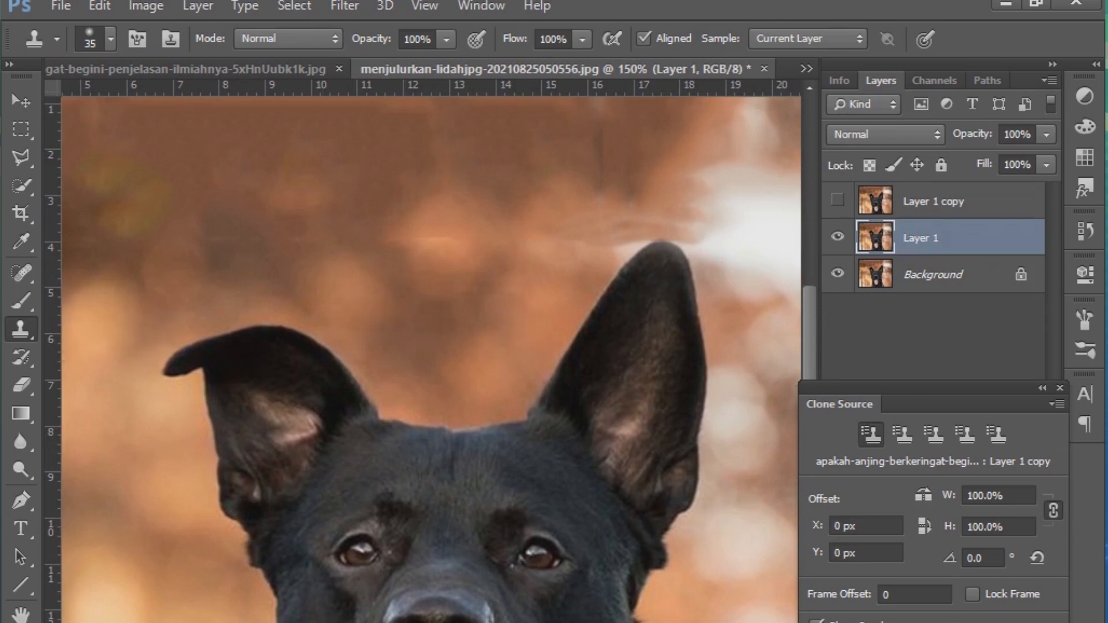
Activate the Clone Stamp tool and show the Clone Source settings with horizontal flip enabled
right_click(21, 329)
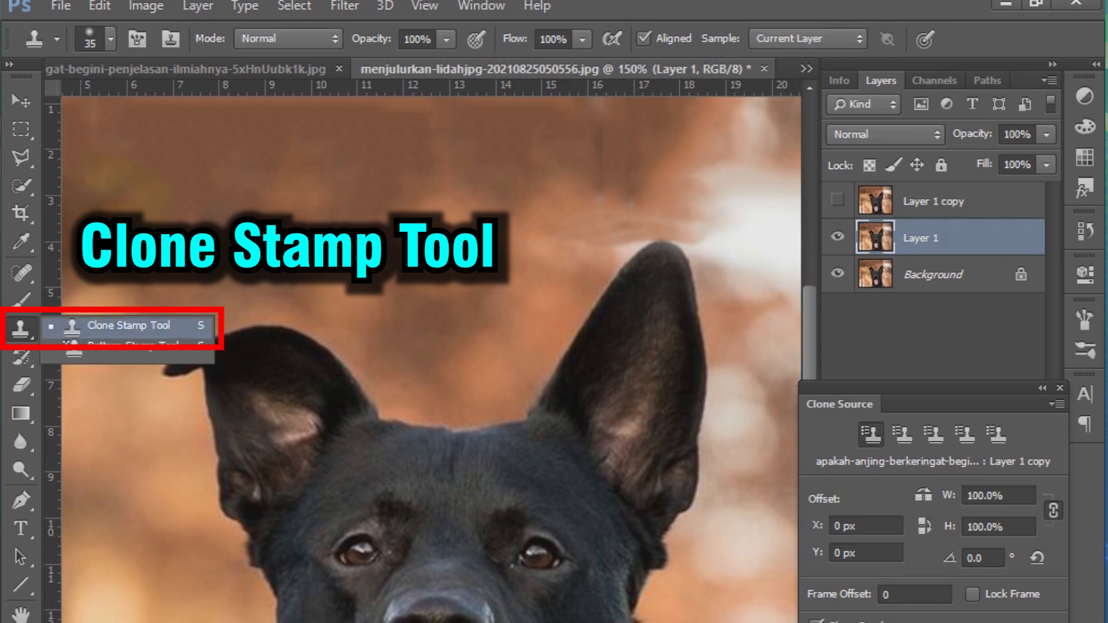
click(129, 325)
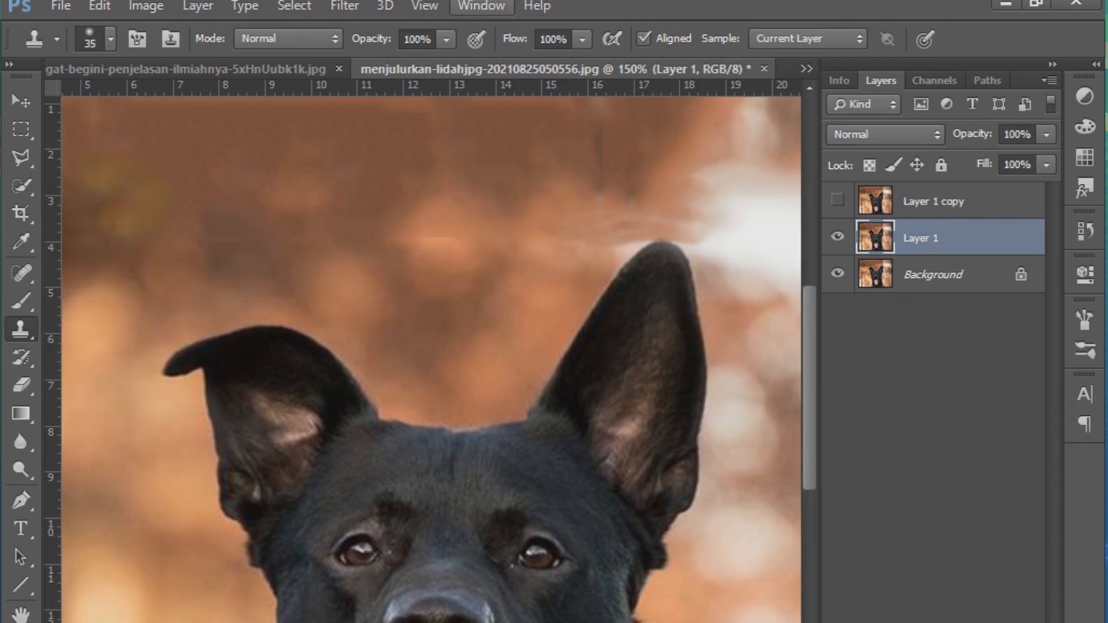
click(481, 6)
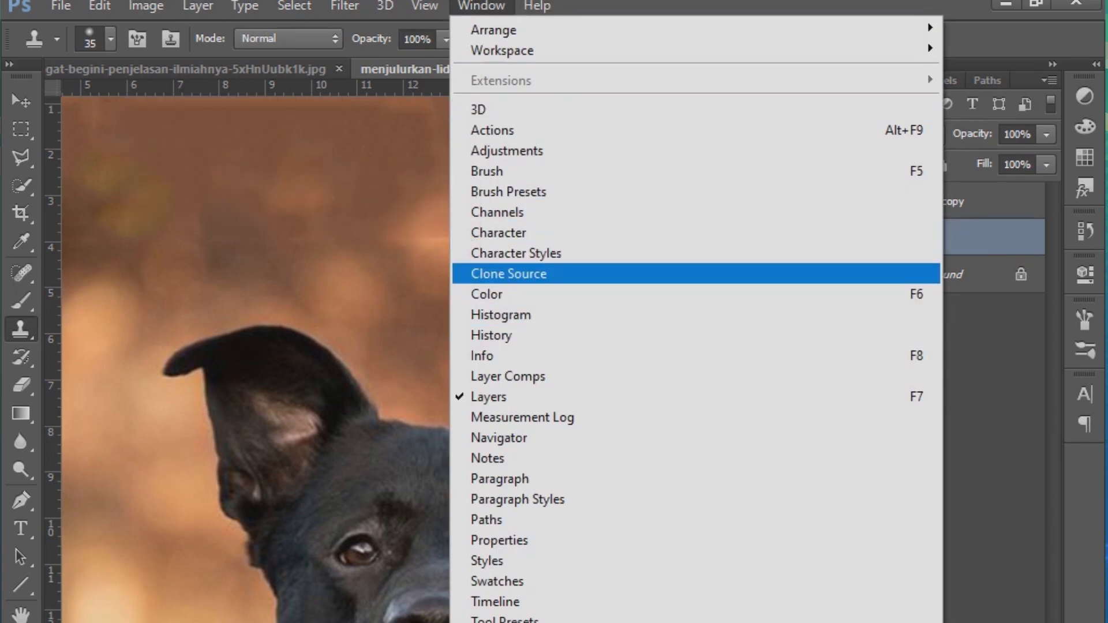
click(509, 274)
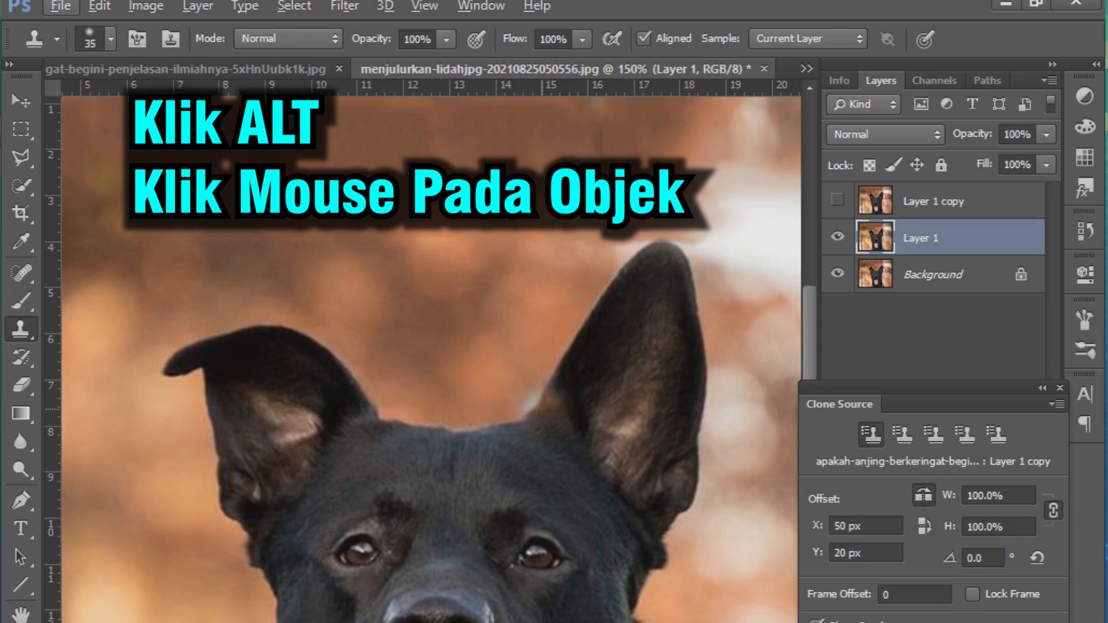
Sample the base of the black dog's upright ear and clone it mirrored over the folded ear on Layer 1
scroll(543, 417, up, 1)
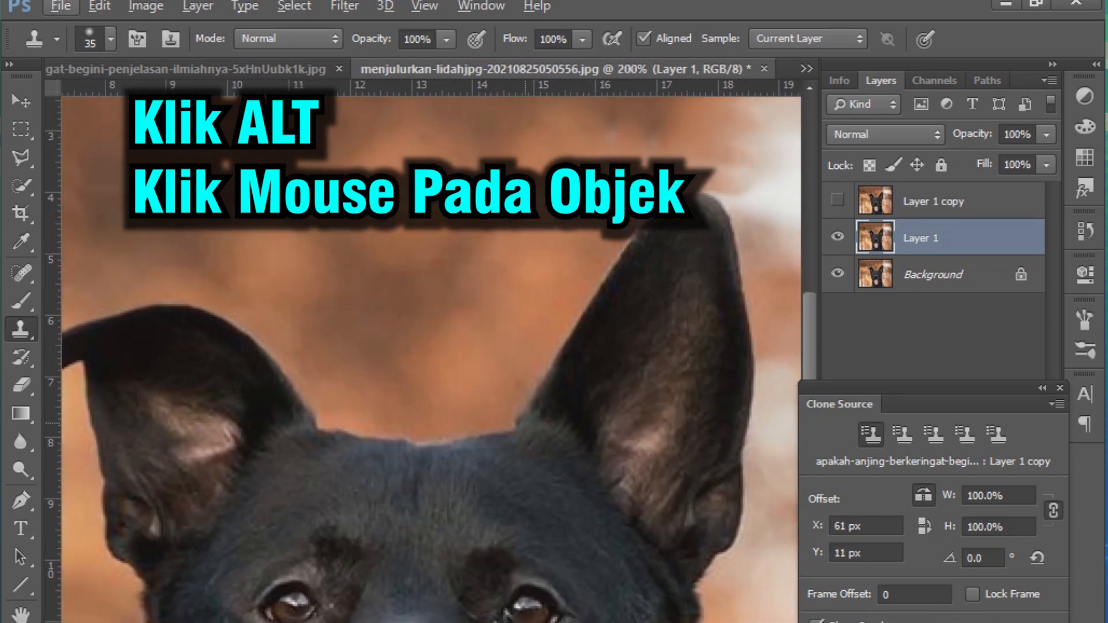
alt+click(545, 415)
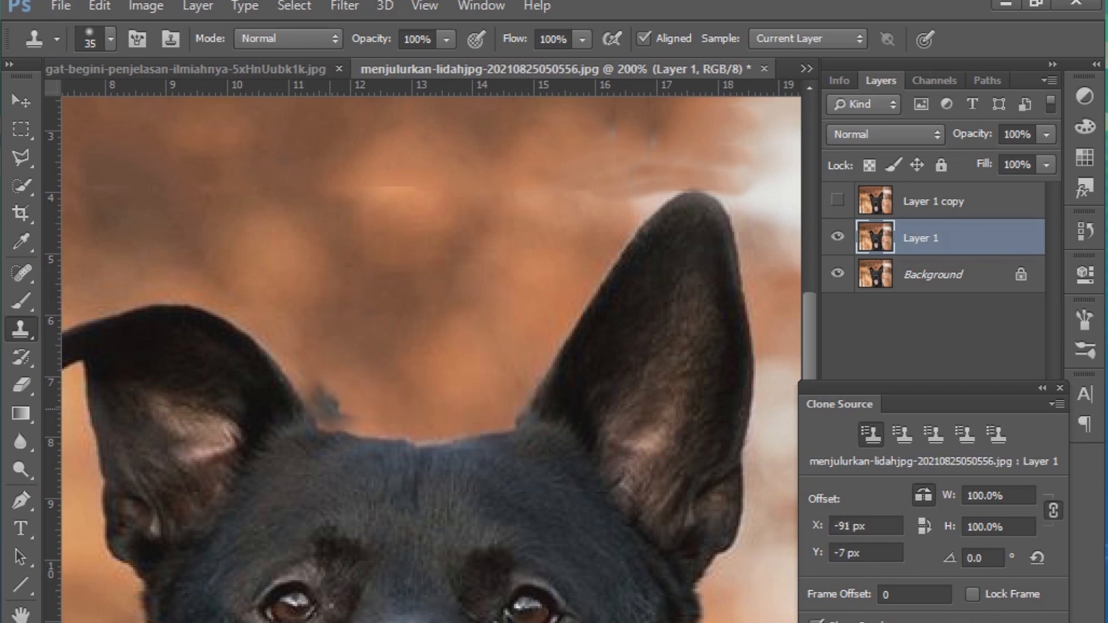
key(alt)
click(307, 419)
drag(288, 358, 170, 202)
scroll(363, 329, down, 1)
mouse_move(248, 312)
mouse_down()
mouse_move(191, 231)
mouse_move(130, 364)
mouse_move(101, 329)
mouse_move(196, 280)
mouse_move(254, 404)
mouse_move(236, 309)
mouse_up()
mouse_move(259, 453)
mouse_down()
mouse_move(277, 464)
mouse_move(225, 415)
mouse_move(219, 520)
mouse_move(202, 571)
mouse_move(193, 548)
mouse_move(208, 583)
mouse_move(163, 432)
mouse_move(164, 393)
mouse_up()
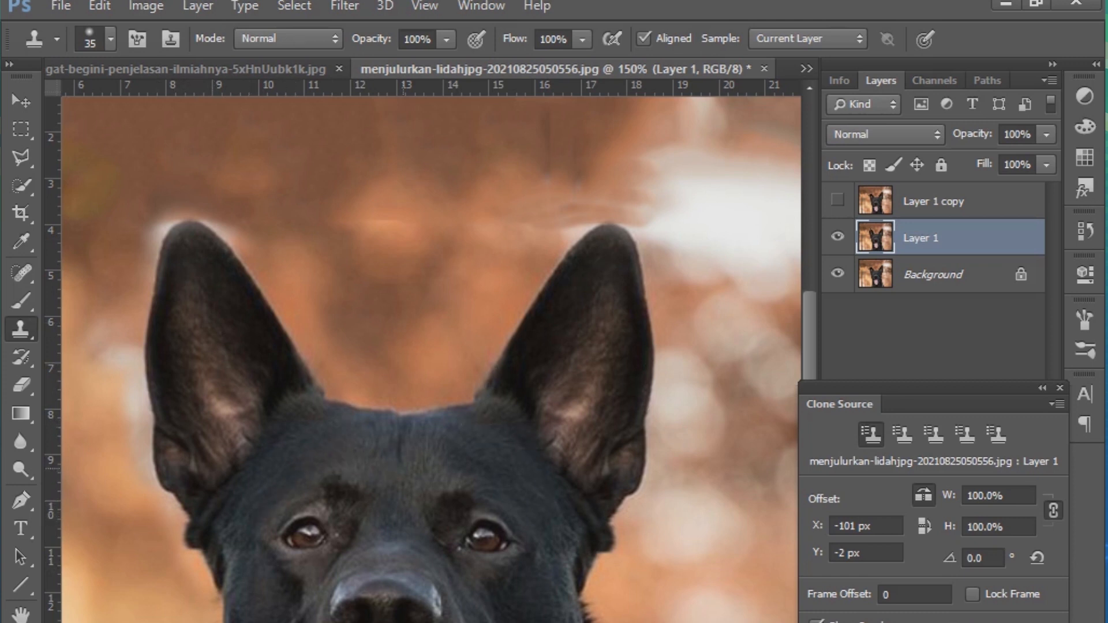
Make Layer 1 copy the active layer, hide Layer 1 and show Layer 1 copy
scroll(534, 477, down, 5)
scroll(534, 476, down, 4)
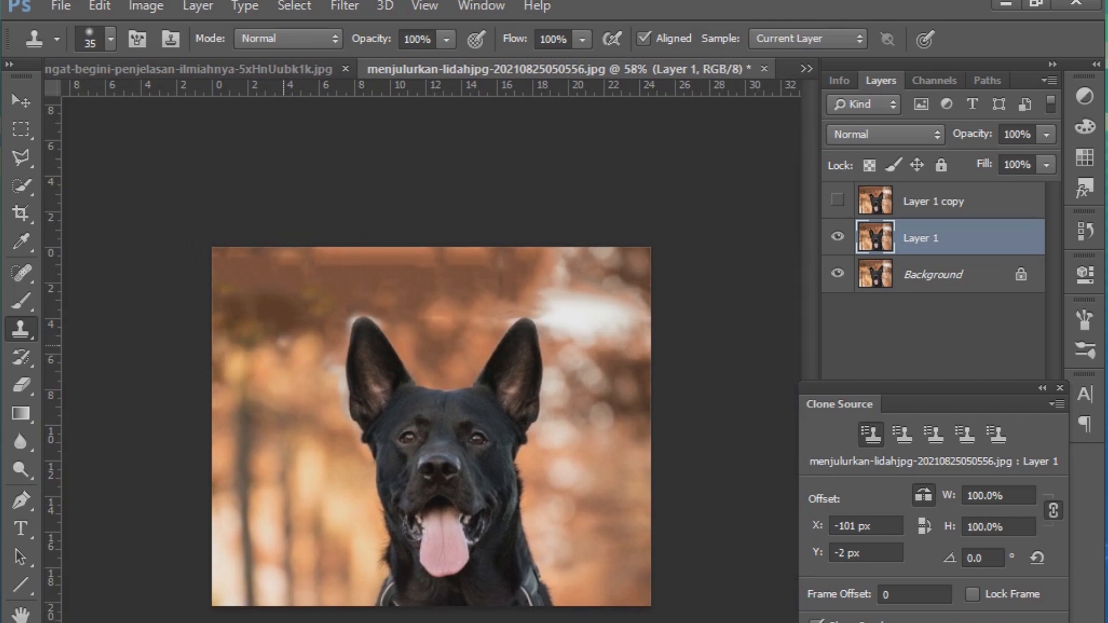
scroll(430, 430, down, 1)
scroll(430, 430, up, 5)
scroll(430, 430, up, 1)
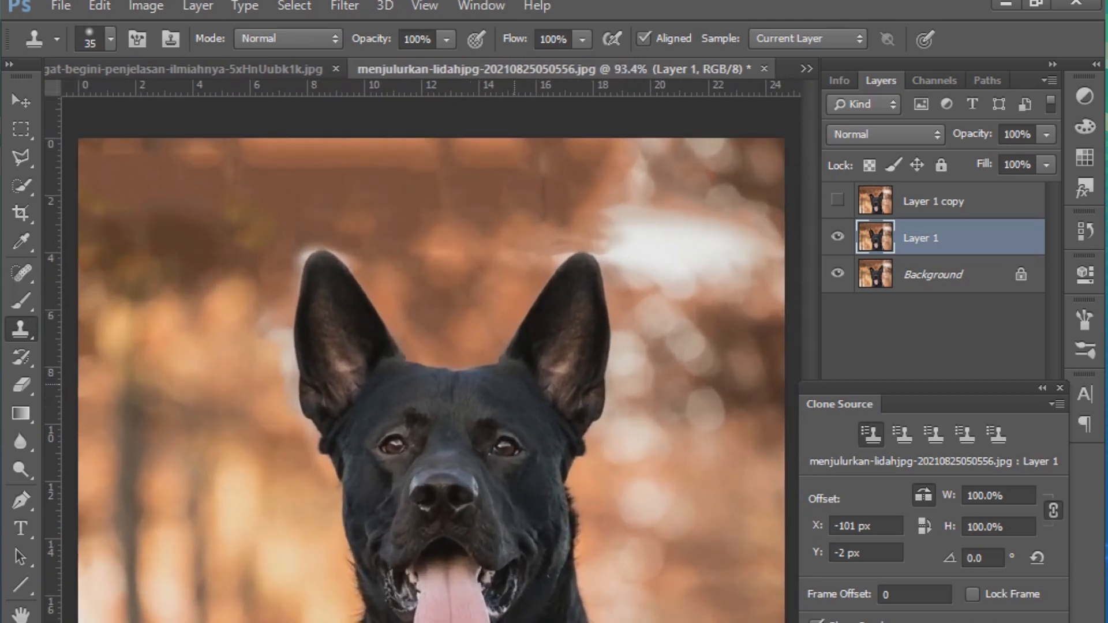
scroll(545, 392, up, 2)
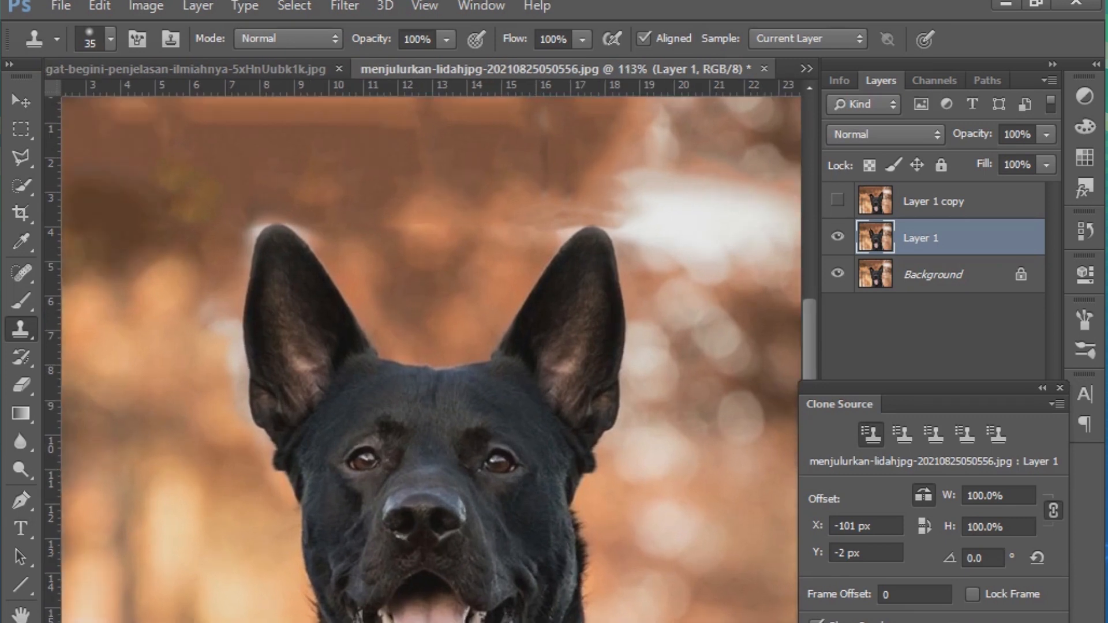
click(947, 202)
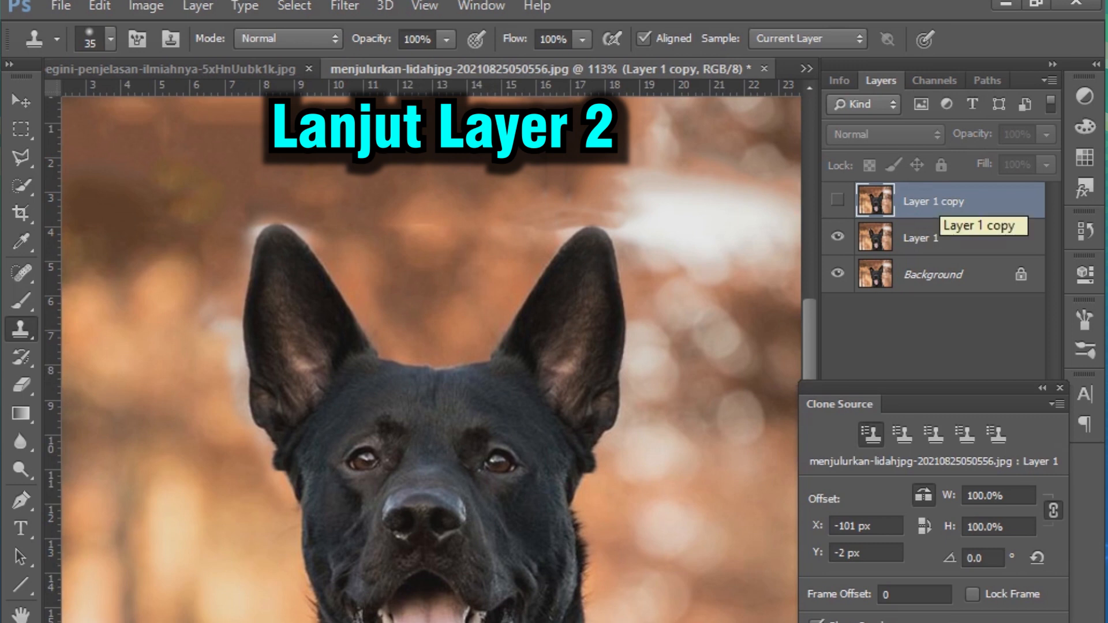
click(838, 237)
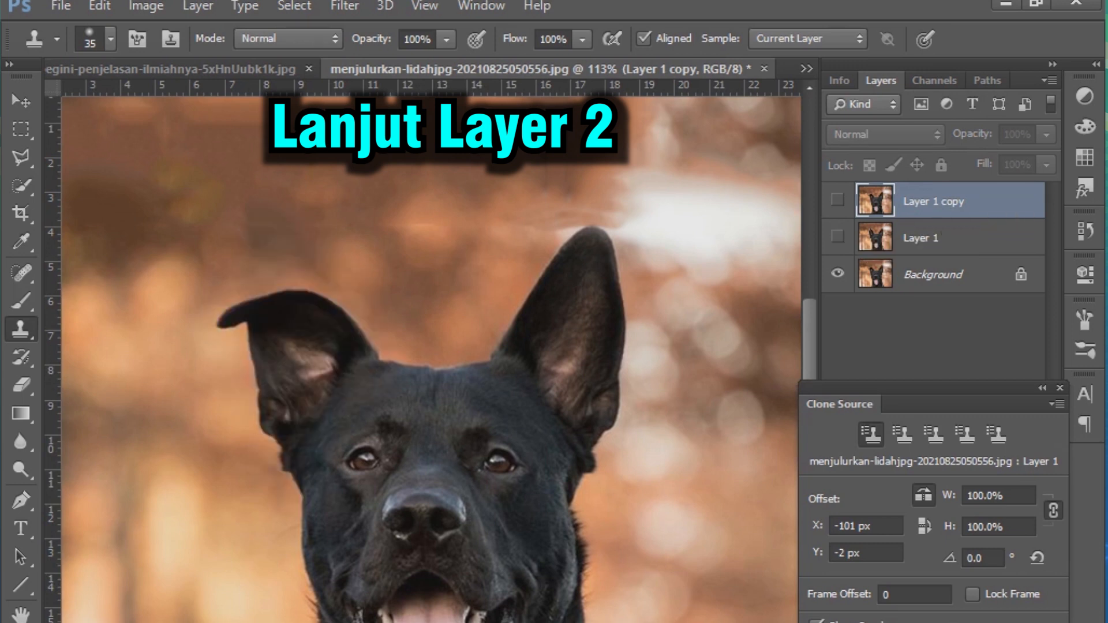
click(838, 200)
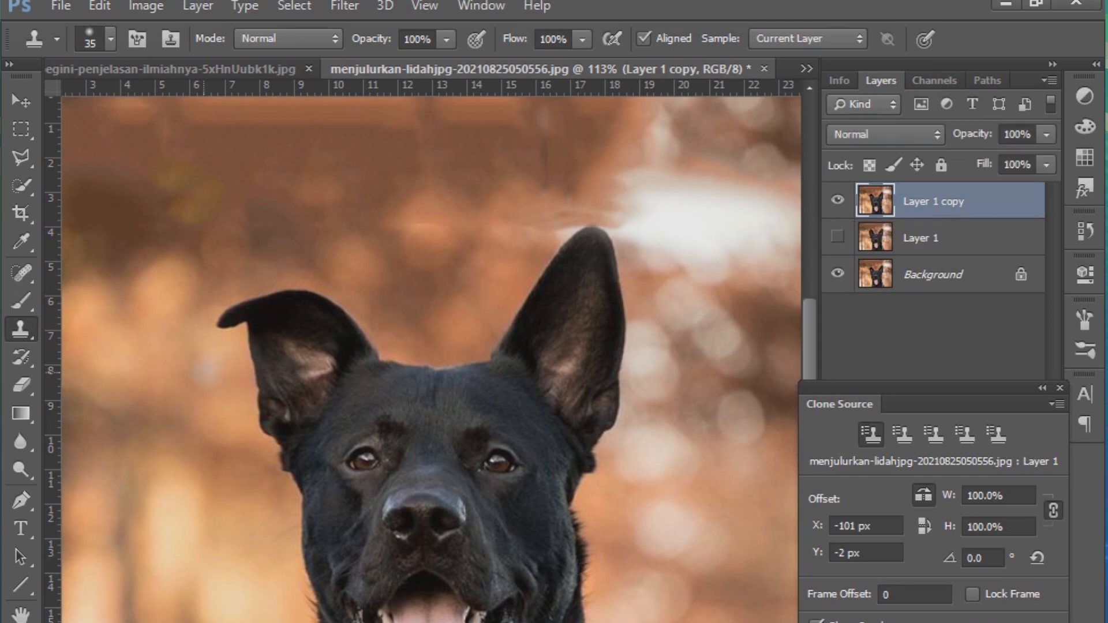
Sample the base of the folded ear and clone it mirrored over the upright ear on Layer 1 copy
scroll(237, 352, up, 6)
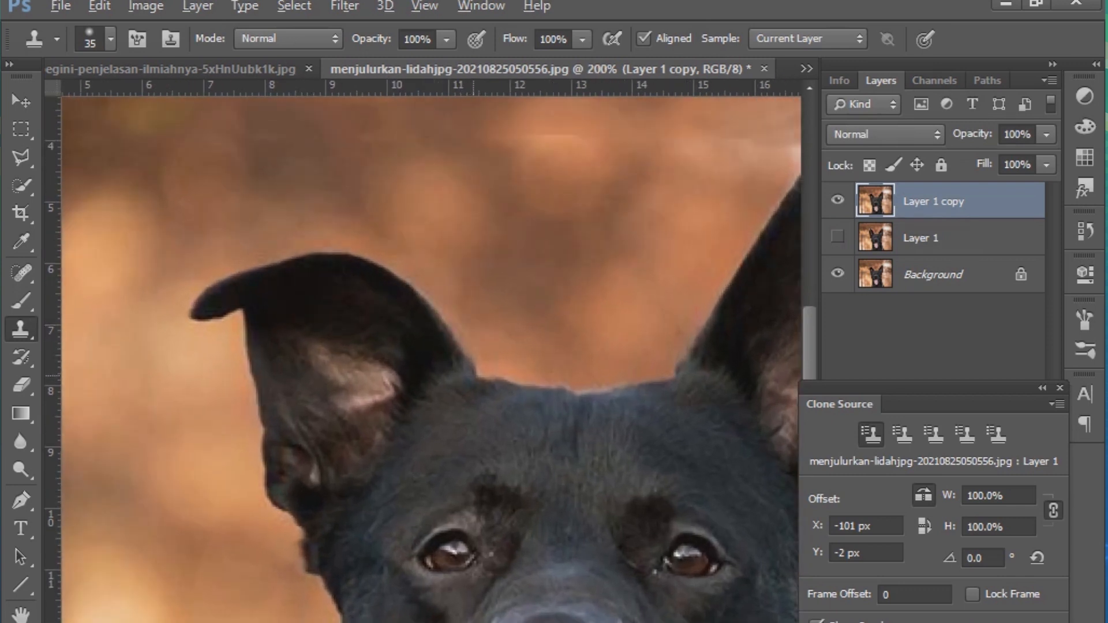
alt+click(473, 374)
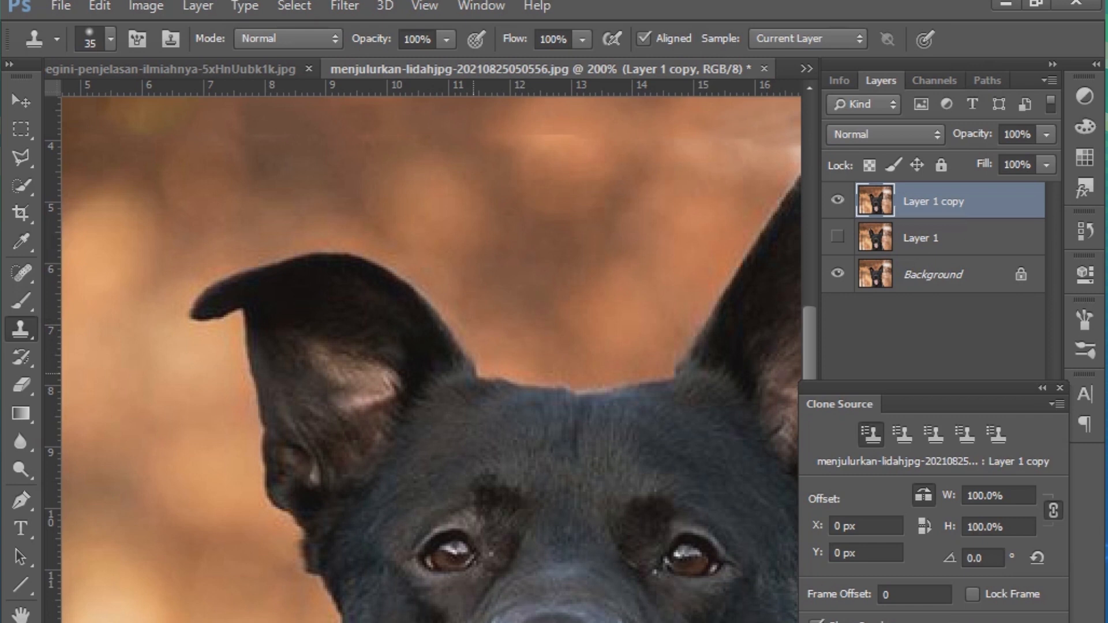
click(476, 374)
scroll(426, 372, down, 3)
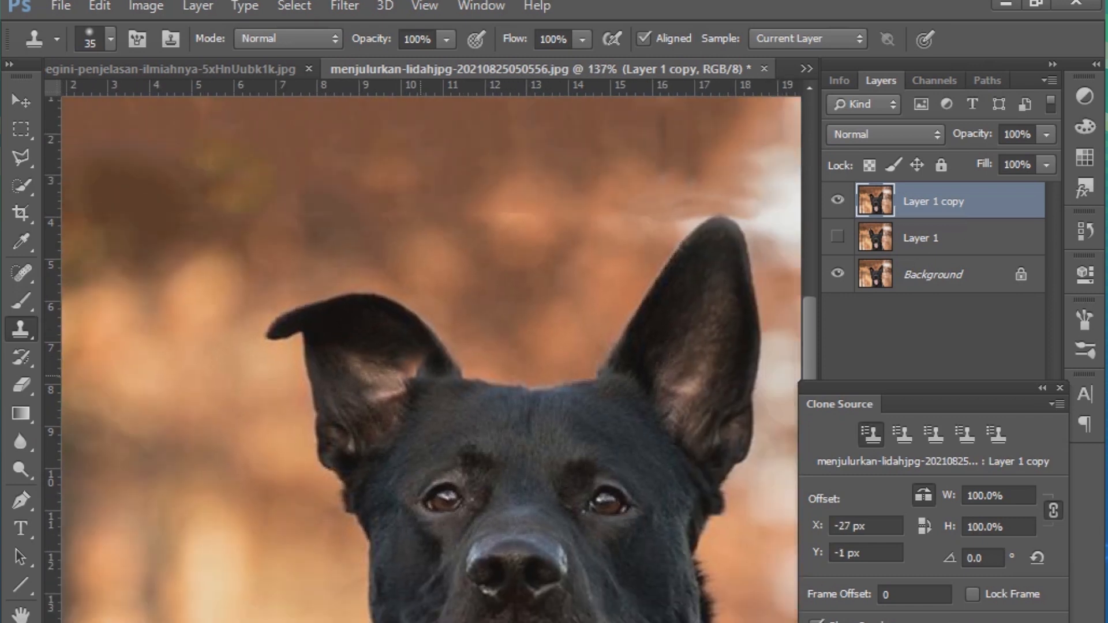
scroll(608, 379, up, 1)
scroll(584, 378, up, 1)
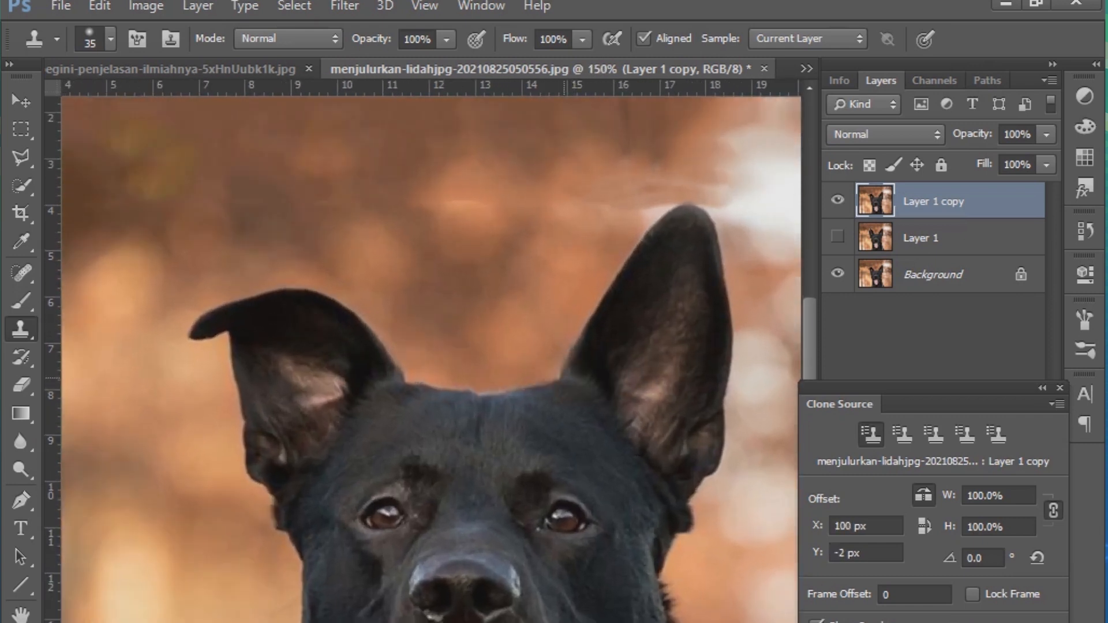
mouse_move(565, 379)
mouse_down()
mouse_move(585, 369)
mouse_move(650, 275)
mouse_move(605, 305)
mouse_move(672, 230)
mouse_move(652, 215)
mouse_move(693, 254)
mouse_move(718, 242)
mouse_move(705, 347)
mouse_move(751, 323)
mouse_move(768, 332)
mouse_move(707, 378)
mouse_move(647, 363)
mouse_move(623, 427)
mouse_move(710, 484)
mouse_move(680, 524)
mouse_move(756, 384)
mouse_move(668, 527)
mouse_move(636, 346)
mouse_move(580, 365)
mouse_move(537, 353)
mouse_move(715, 286)
mouse_move(539, 370)
mouse_move(745, 284)
mouse_move(665, 517)
mouse_move(617, 368)
mouse_up()
scroll(418, 391, down, 4)
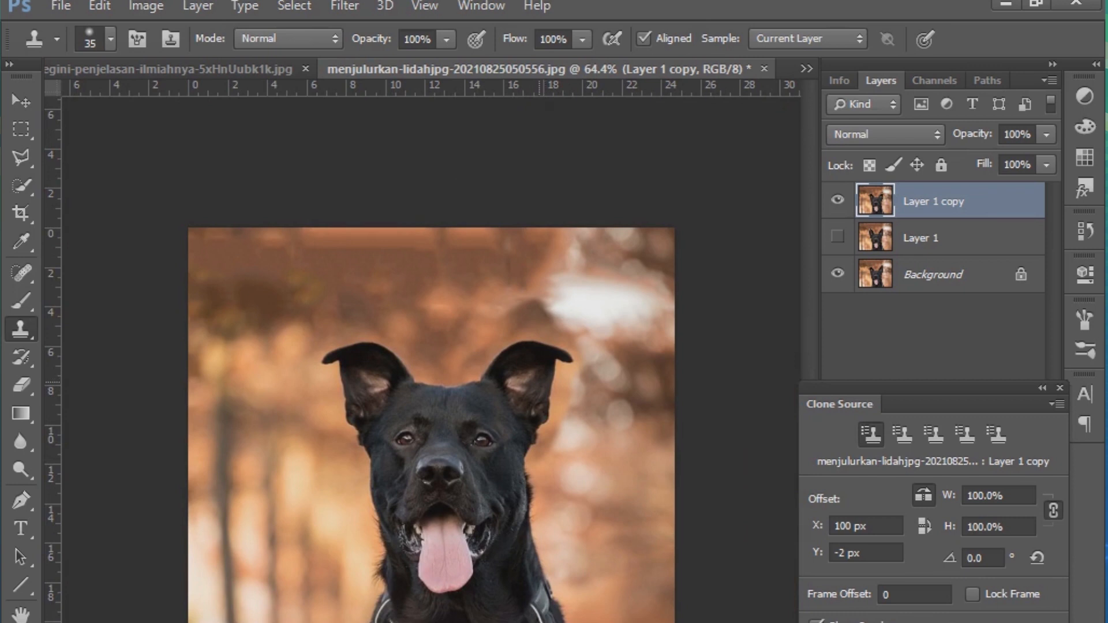
scroll(433, 428, up, 2)
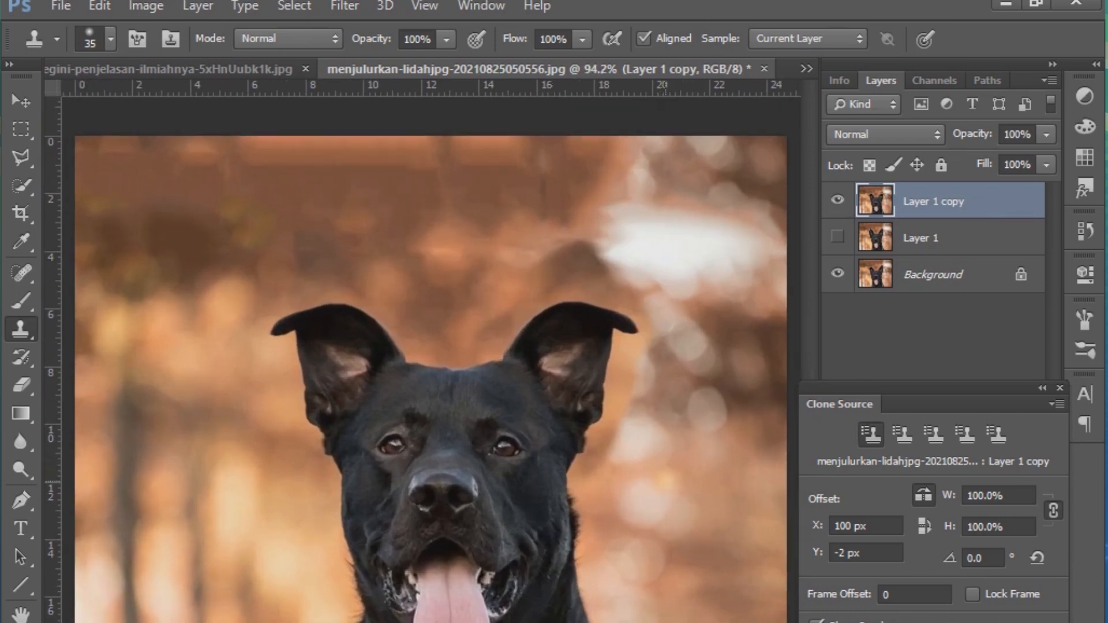
Show Layer 1 and toggle the visibility of Layer 1 copy to compare the upright-ear and folded-ear versions
scroll(432, 426, down, 1)
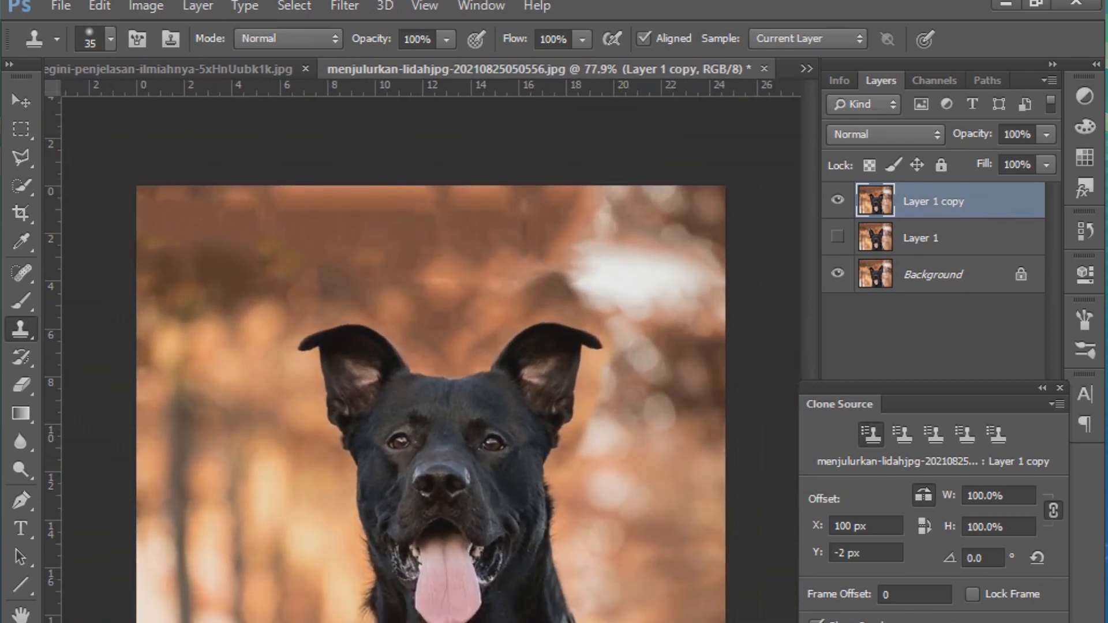
click(838, 236)
click(838, 200)
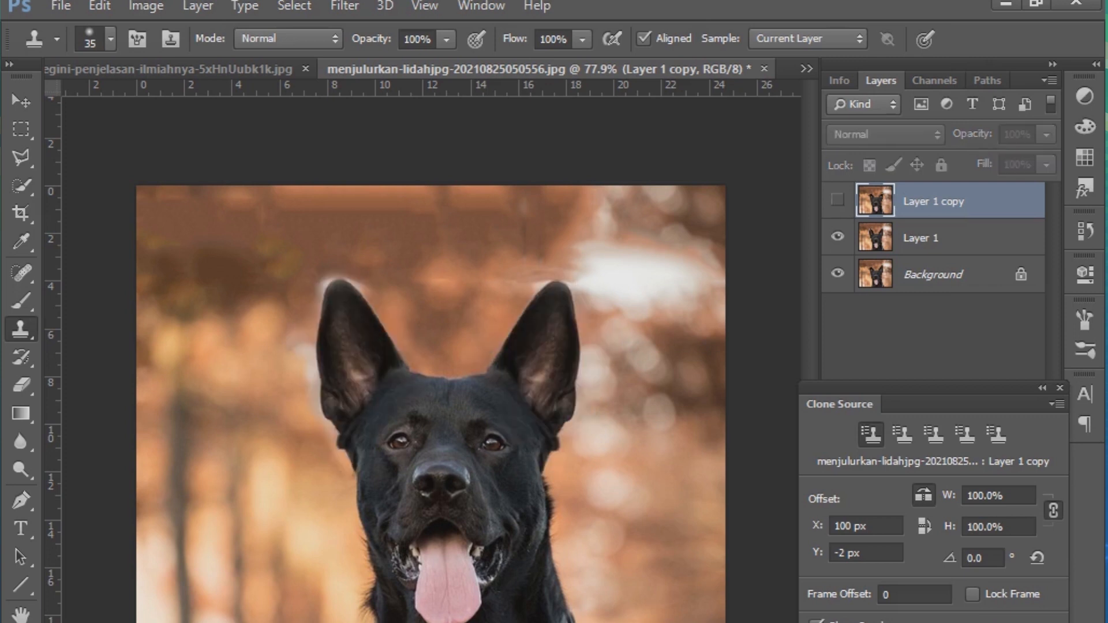
click(838, 200)
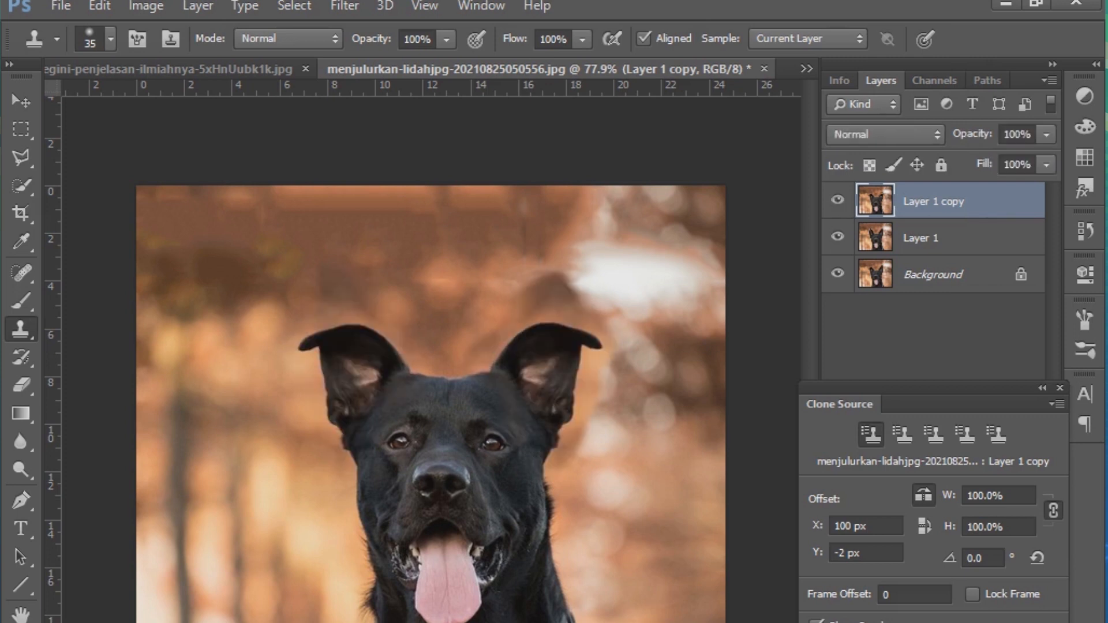
Compare Layer 1 and Layer 1 copy with the original Background by switching their visibility, ending with both layers hidden
scroll(456, 396, up, 3)
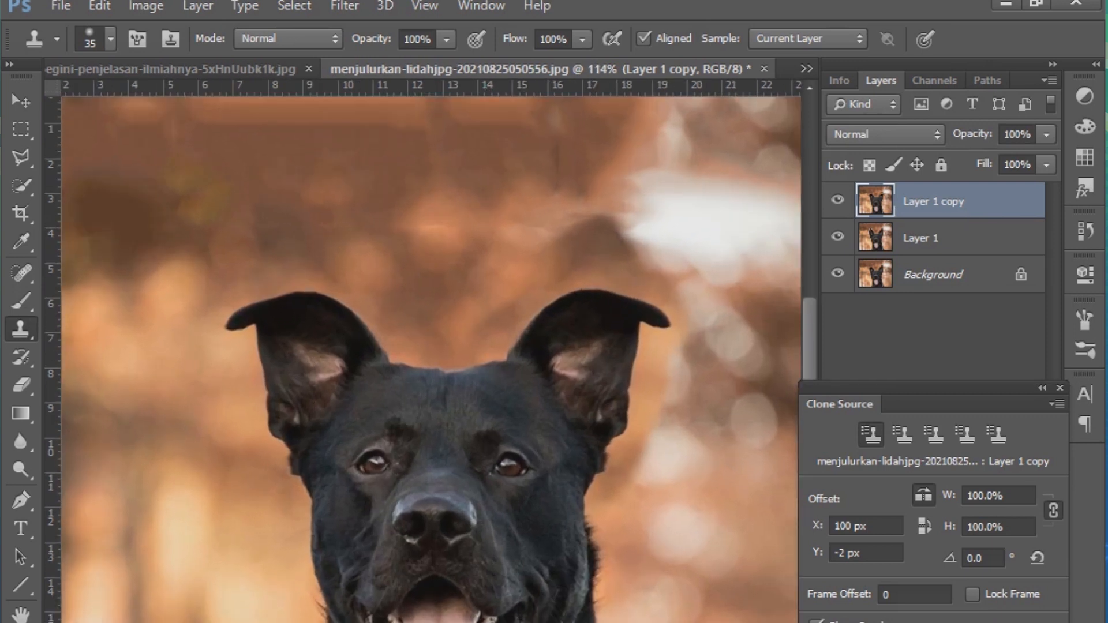
click(838, 200)
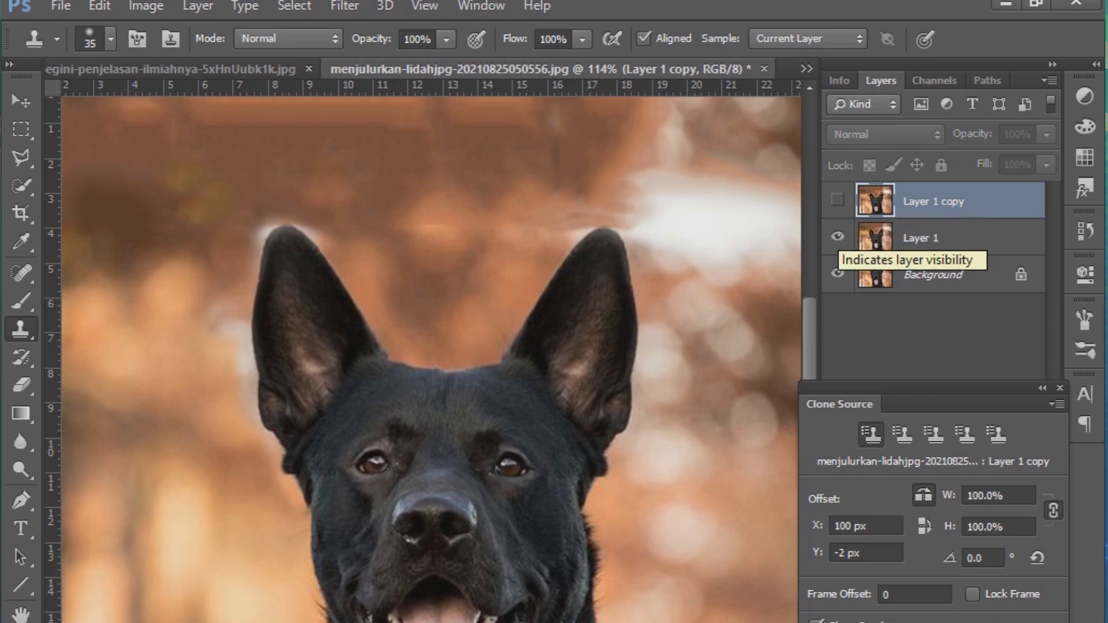
click(838, 237)
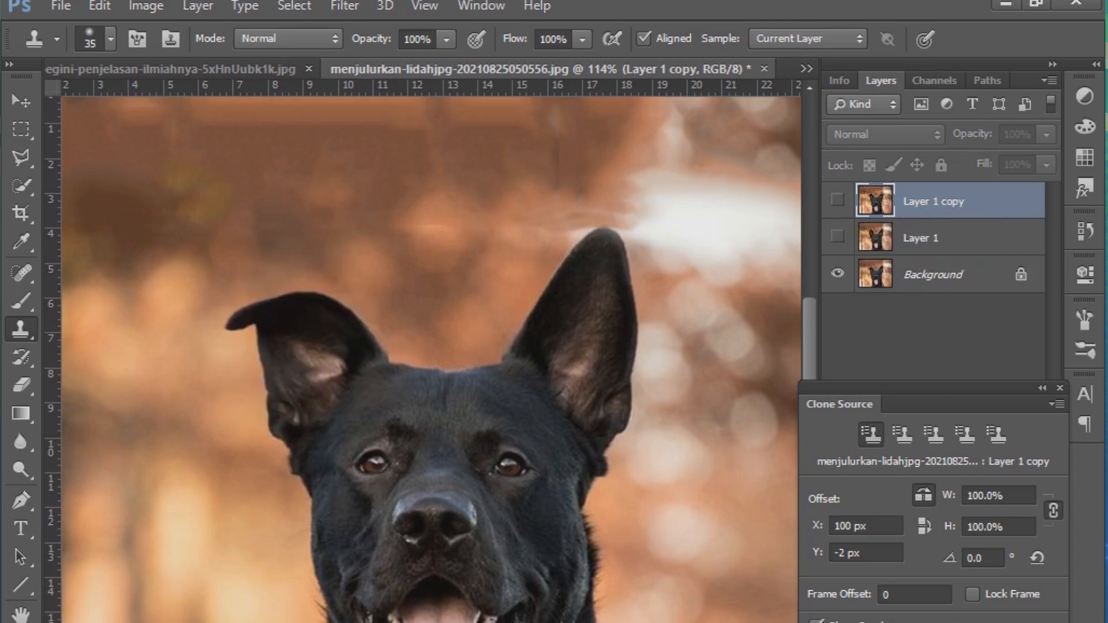
click(837, 200)
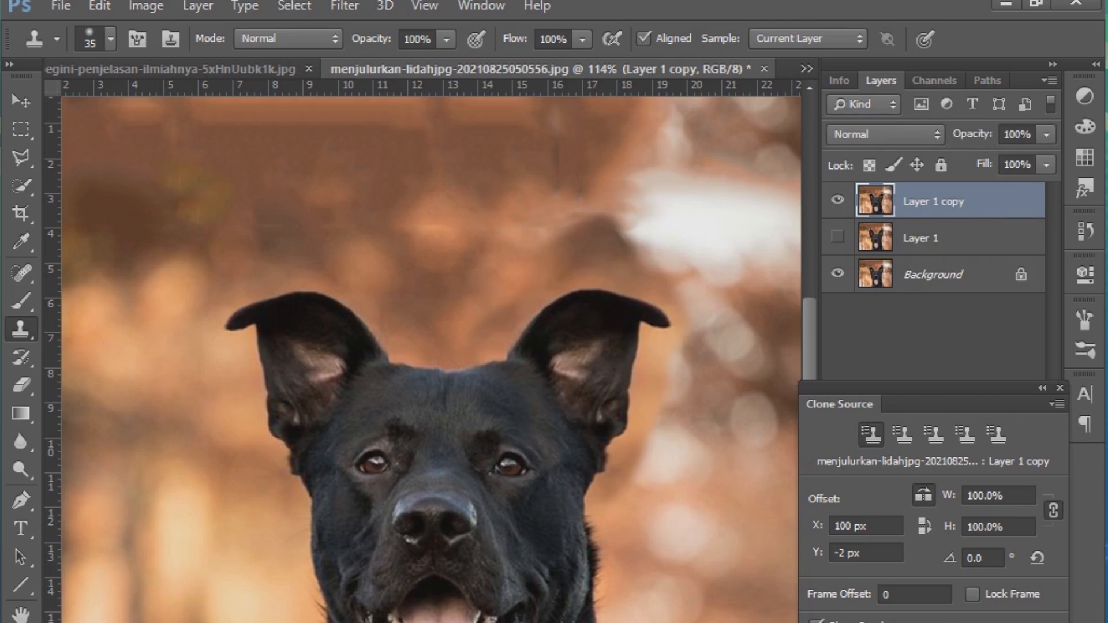
click(837, 236)
click(837, 200)
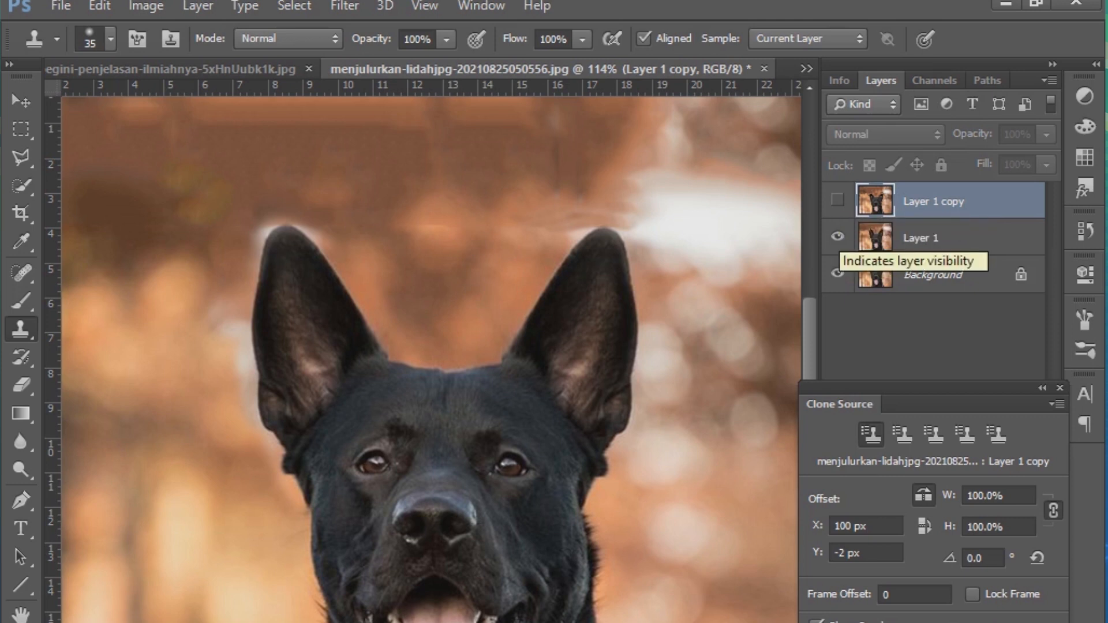
click(838, 237)
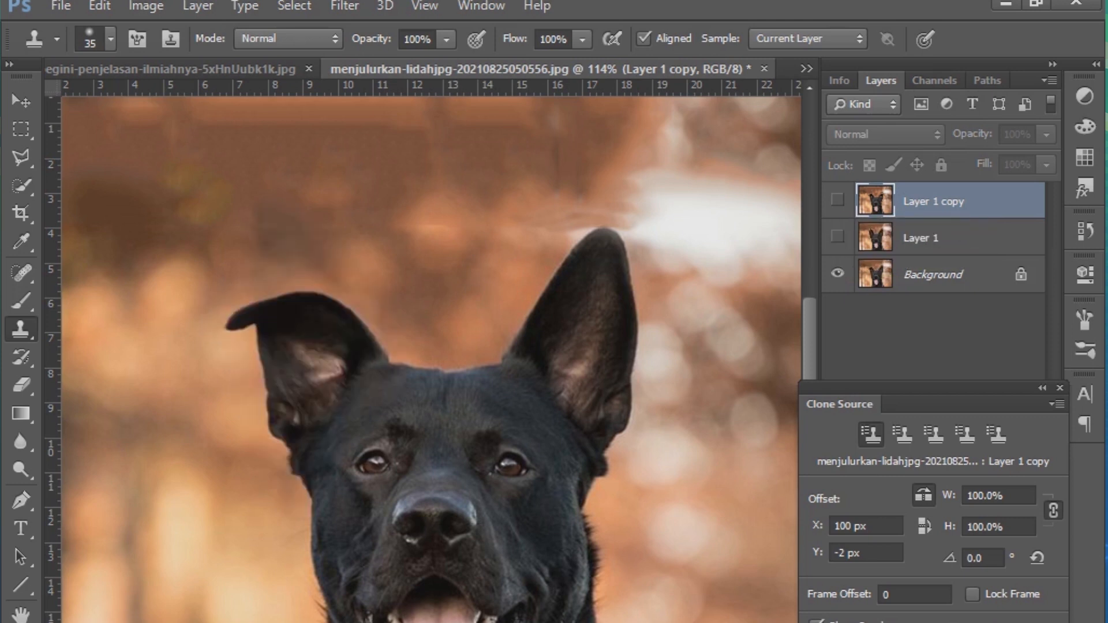
scroll(460, 333, down, 4)
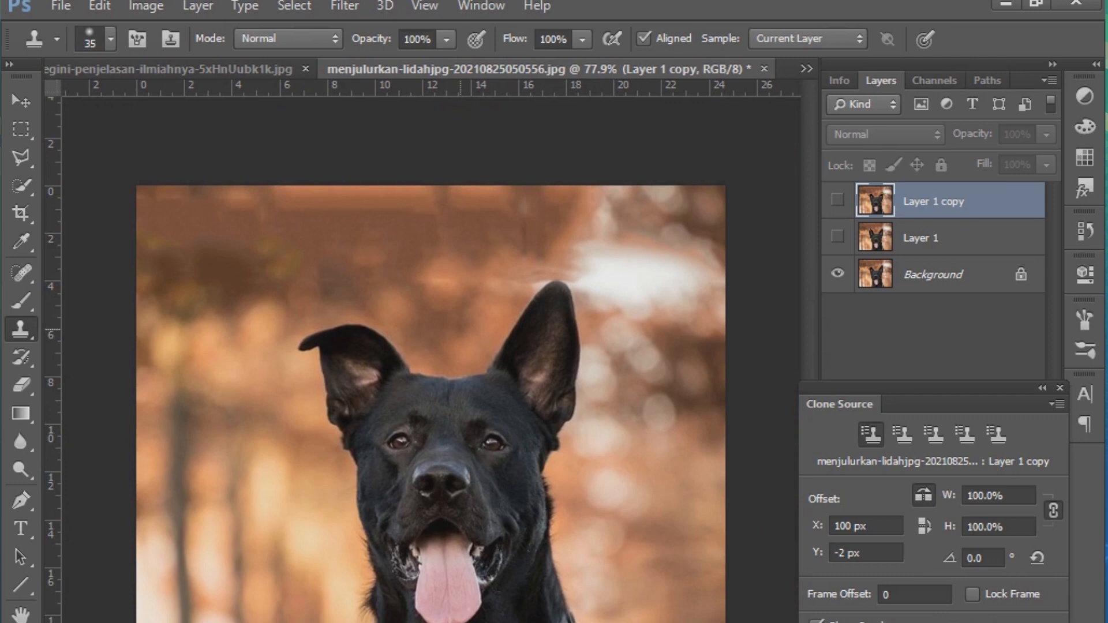